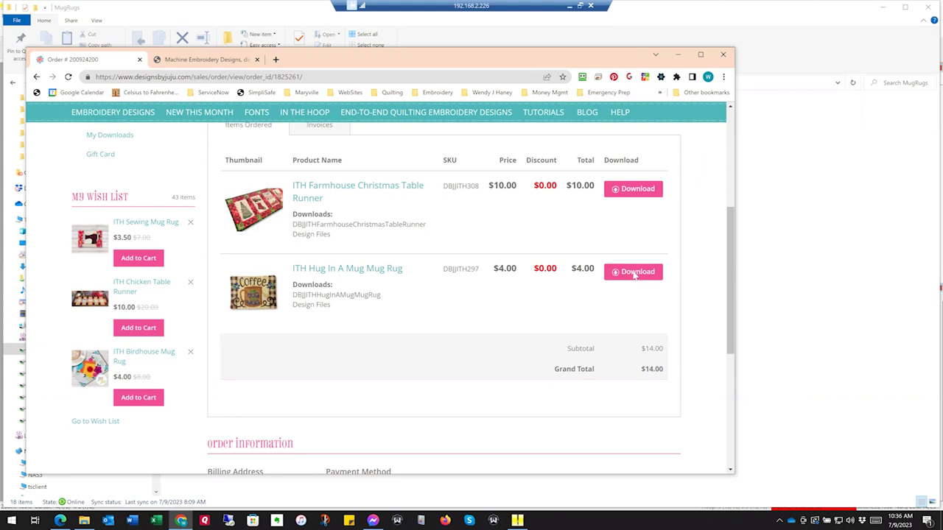
left_click(634, 274)
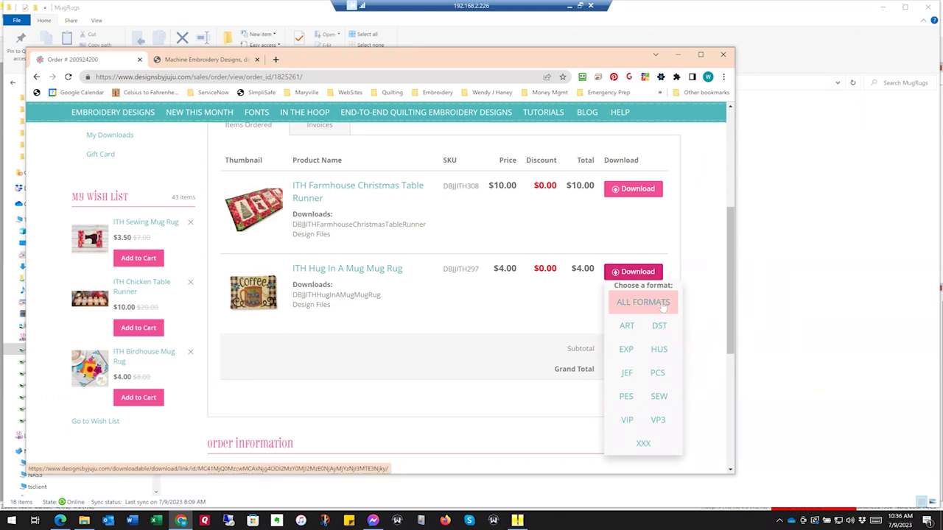
left_click(627, 398)
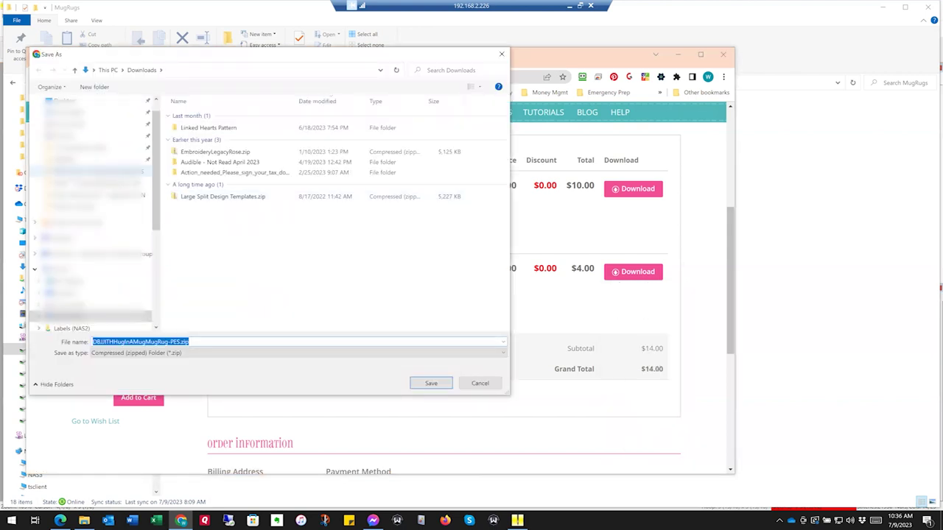
left_click_drag(156, 197, 159, 293)
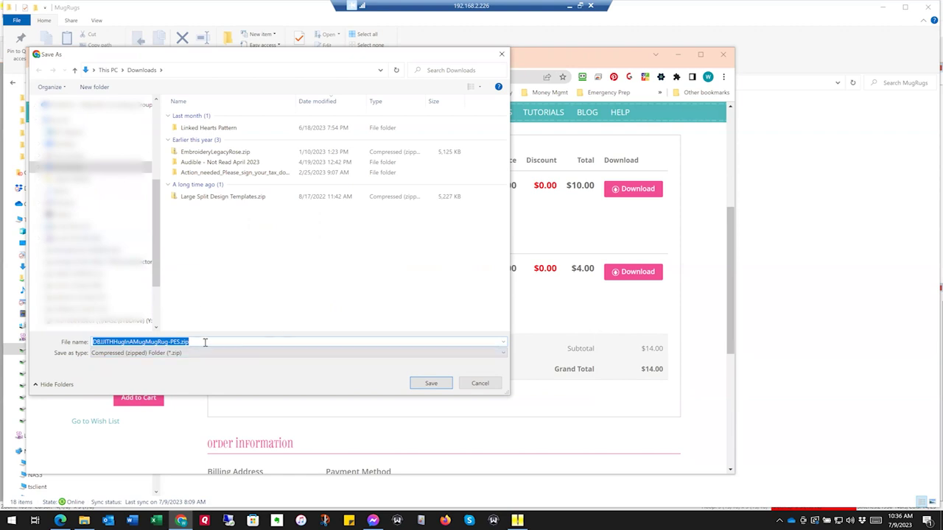
left_click(480, 384)
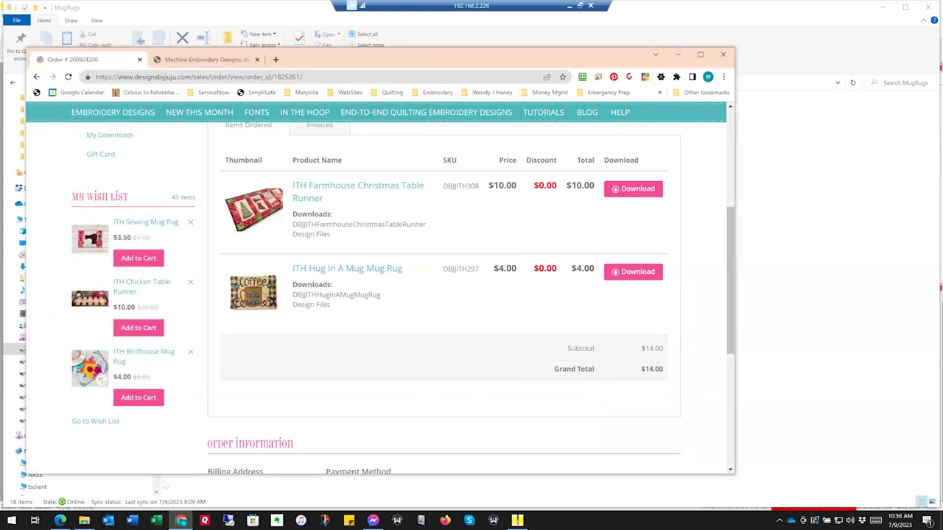
Step: Switch to File Explorer and bring up extraction of the DBJJITHHugInAMugMugRug-PES.zip archive in the MugRugs folder
key("alt+Tab")
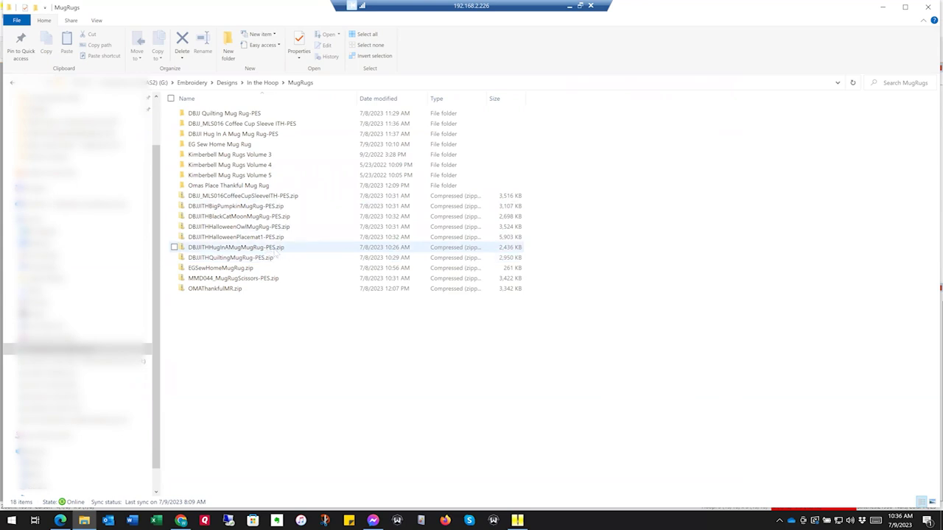
right_click(276, 253)
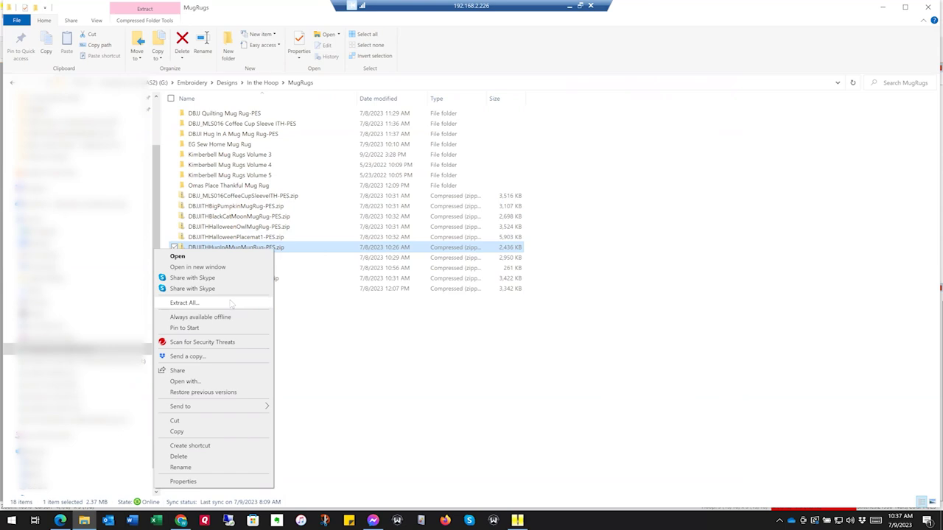
left_click(177, 304)
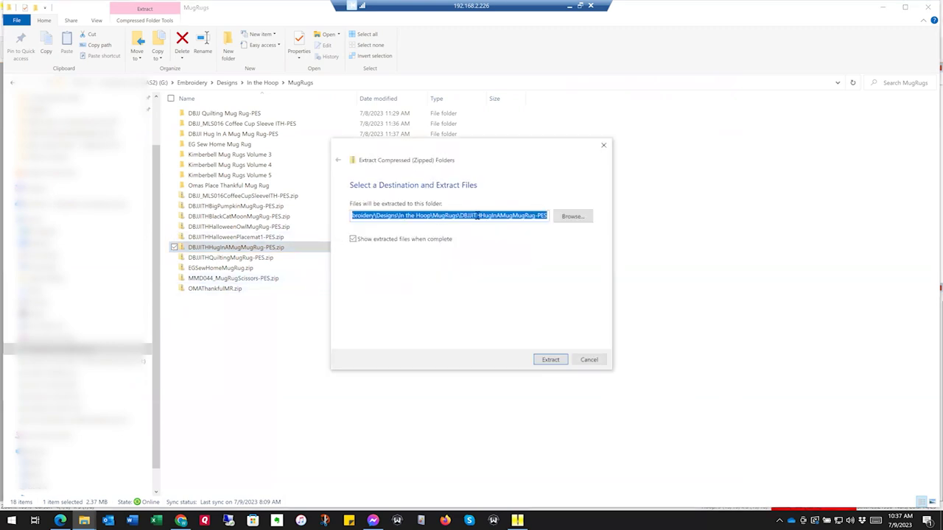
Step: Extract the archive to a MugRugs subfolder named DBJJITH Hug In A Mug Mug Rug-PES, without showing the extracted files when complete
left_click(477, 216)
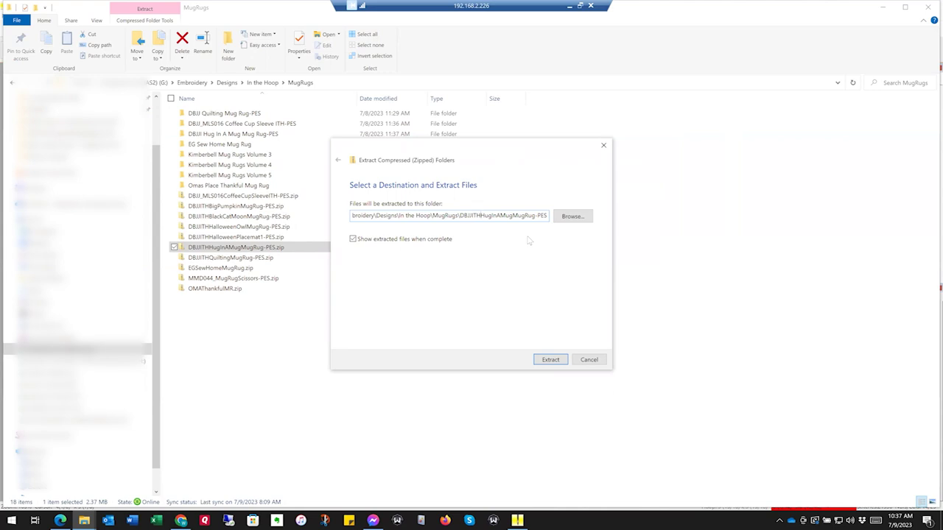
key("BackSpace")
key("BackSpace")
key("ctrl+z")
key("Right")
key("Right")
key("Right")
key("Right")
key("Right")
key("Right")
key("Right")
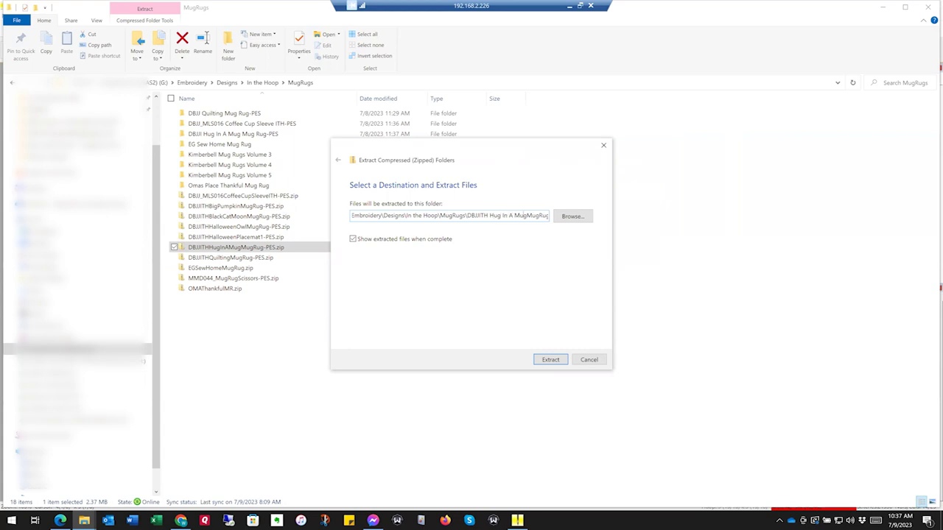
key("Right")
key("Right")
key("Right")
key("Right")
key("Right")
key("Right")
key("End")
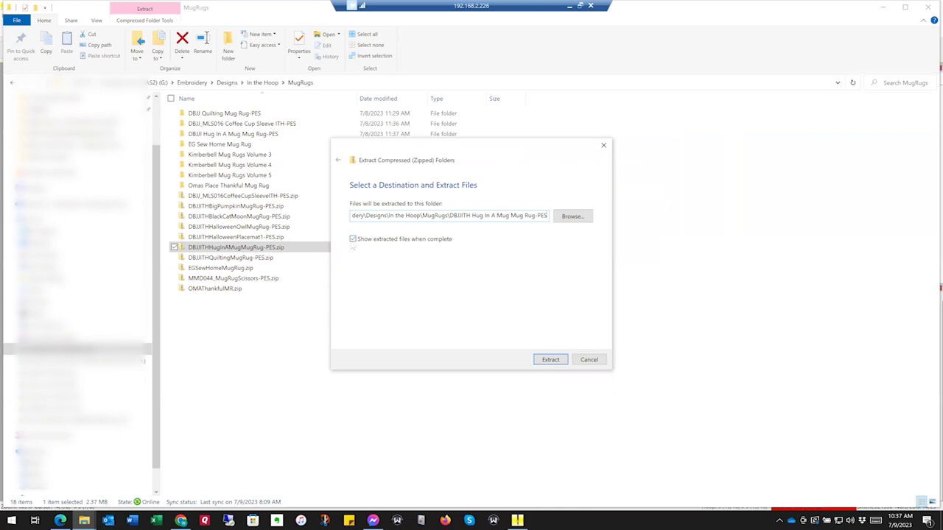
left_click(352, 240)
left_click(559, 363)
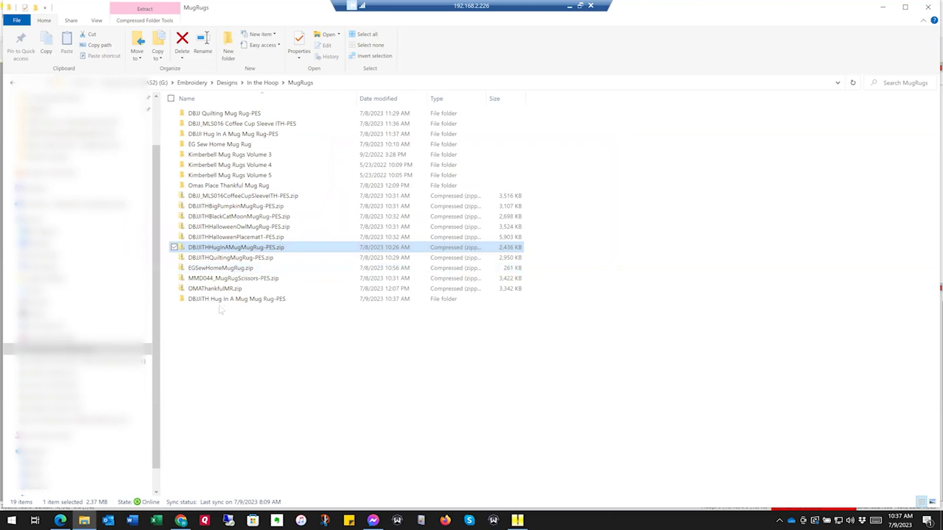
Step: Open the INSTRUCTIONS DBJJITHHugInAMugMugRug.pdf file from the newly extracted DBJJITH Hug In A Mug Mug Rug-PES folder
double_click(221, 299)
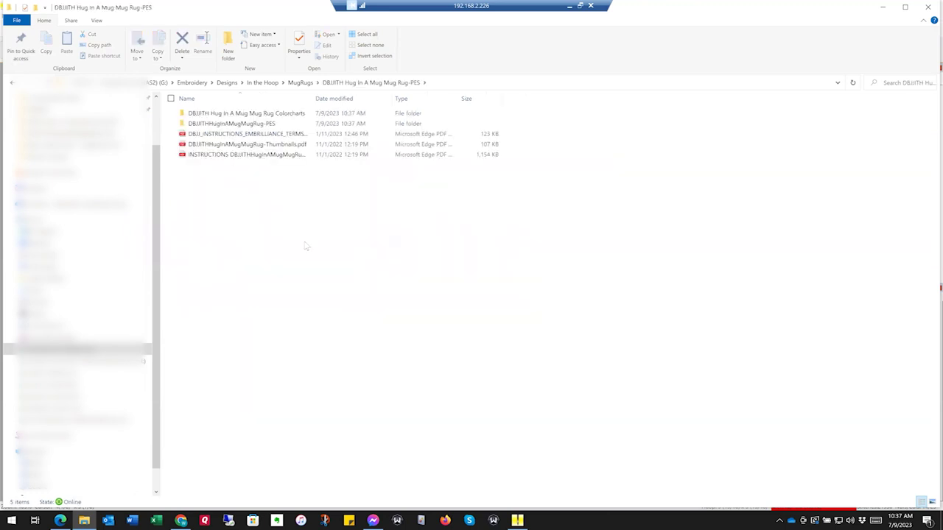
left_click_drag(313, 98, 368, 103)
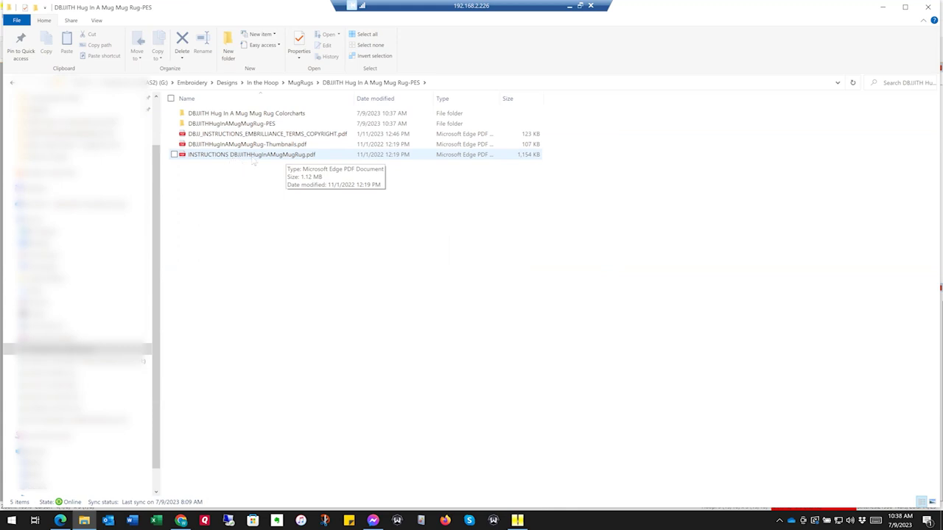
double_click(254, 157)
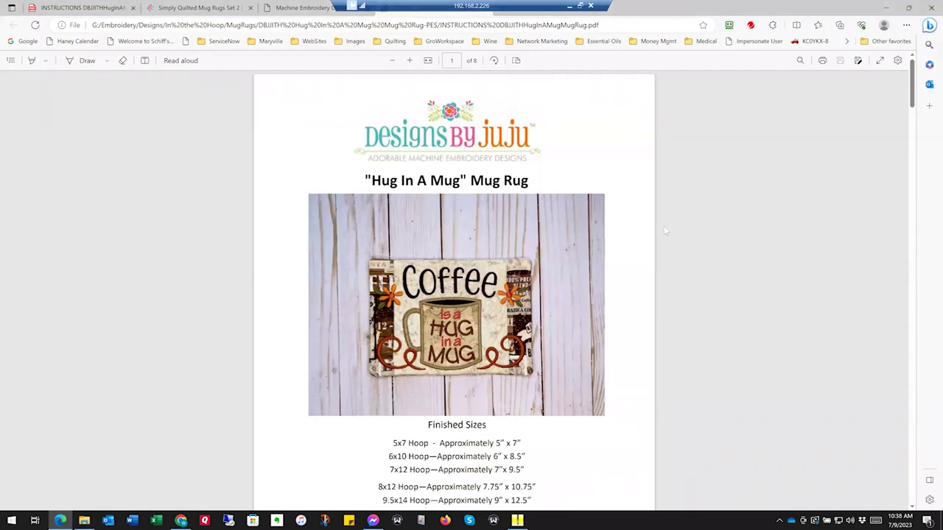
Step: Skim the PDF's supply list and stitching steps, and review the finished sizes for each hoop on the cover page
scroll(665, 232, "down", 5)
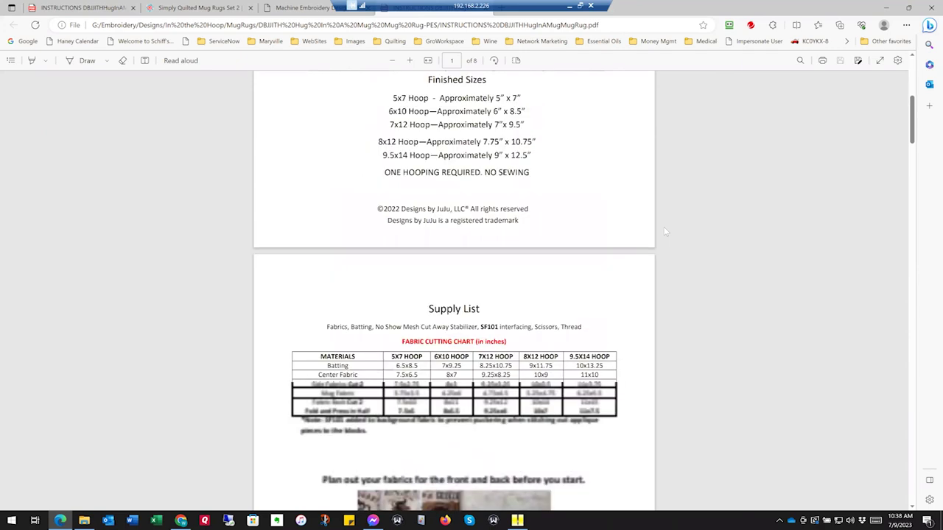
scroll(664, 232, "down", 8)
scroll(665, 232, "down", 13)
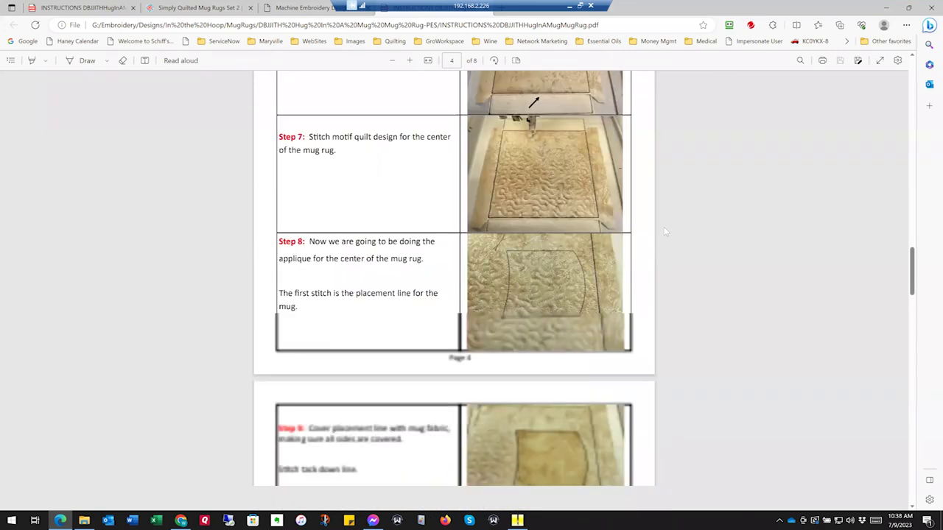
scroll(664, 232, "down", 7)
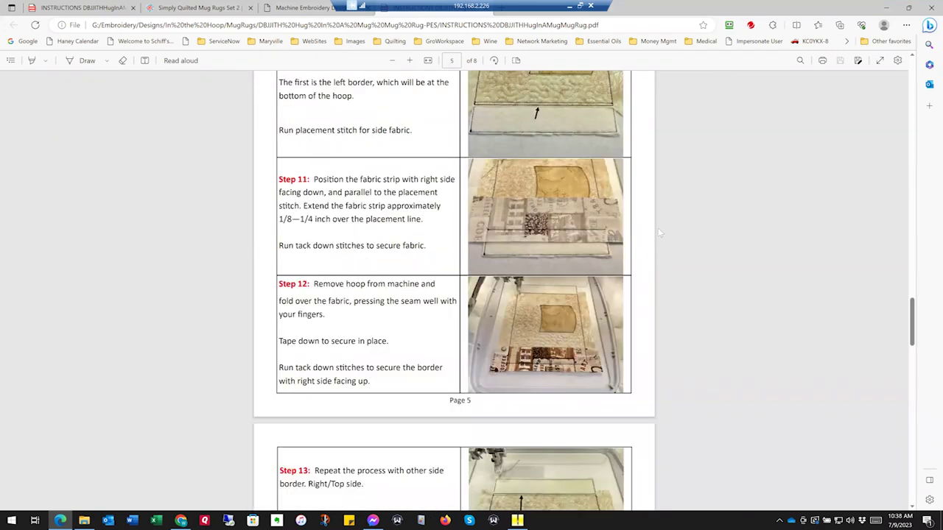
scroll(639, 230, "up", 20)
scroll(638, 229, "up", 10)
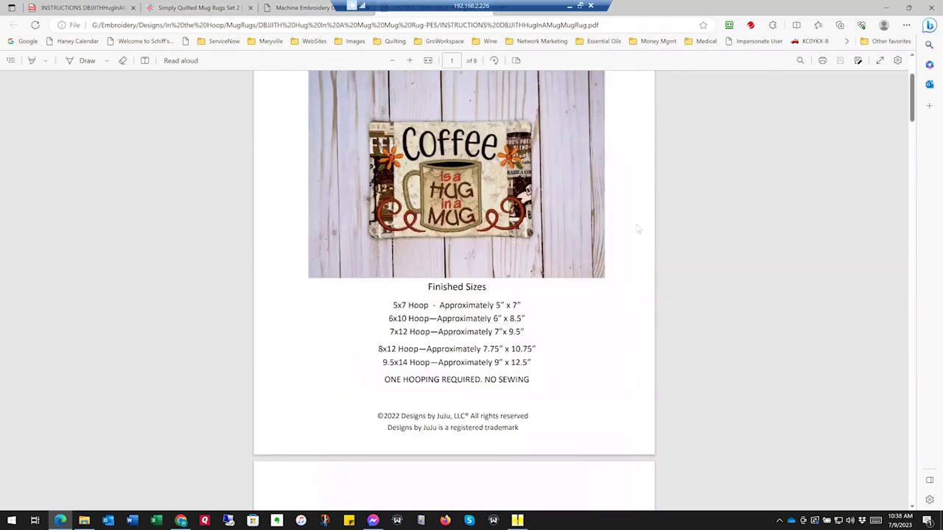
scroll(638, 229, "up", 2)
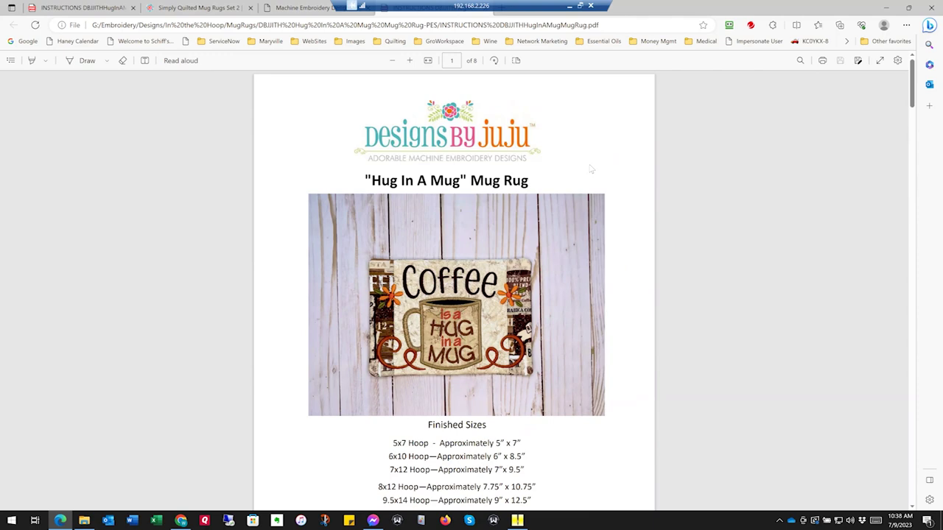
scroll(596, 178, "down", 1)
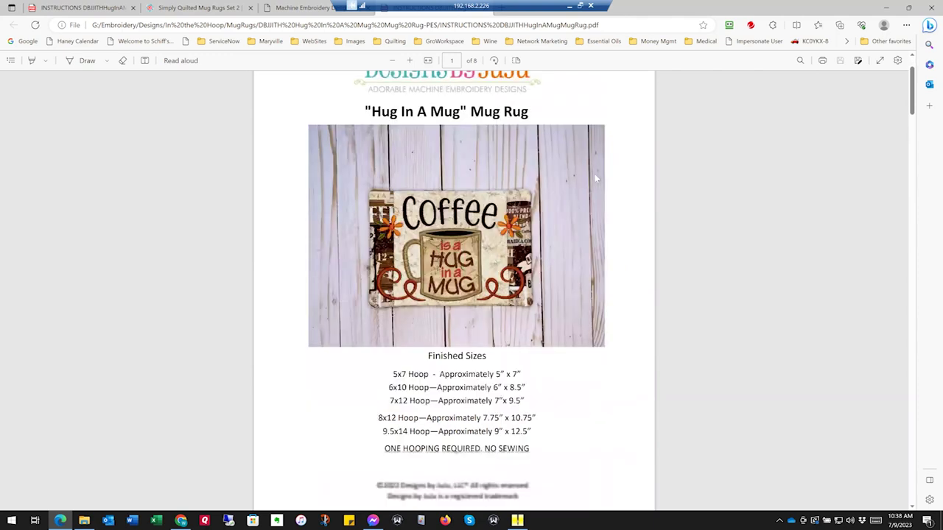
scroll(596, 178, "down", 1)
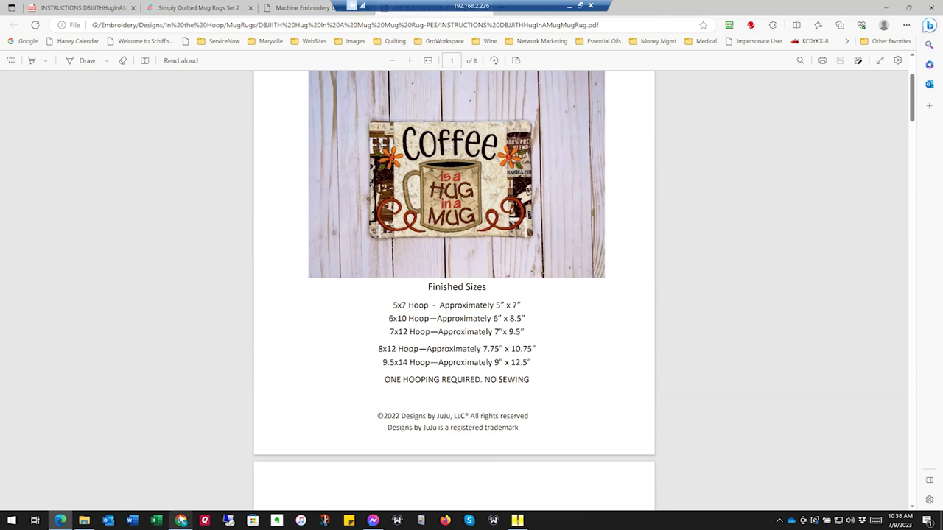
Step: Switch to Chrome, review the description and finished sizes on the ITH Hug In A Mug Mug Rug product page, and minimize the browser
mouse_move(182, 518)
left_click(184, 490)
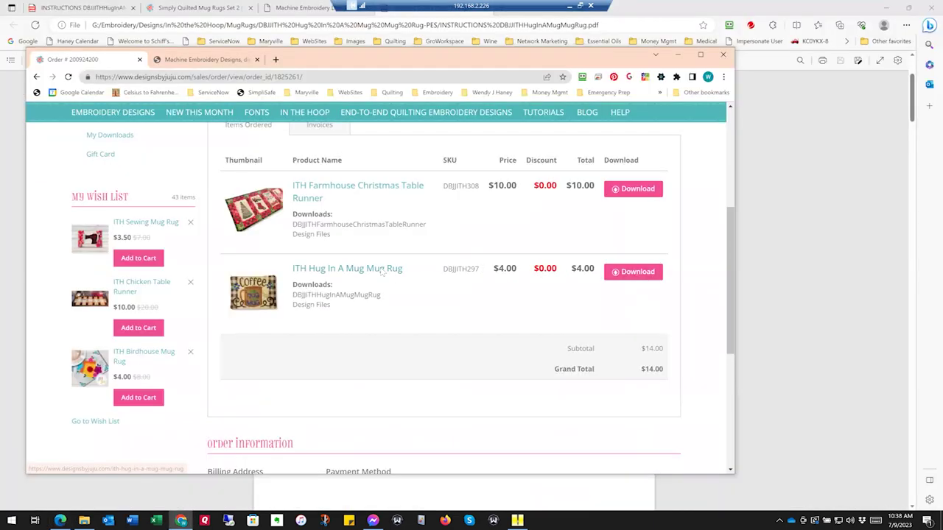
left_click(382, 270)
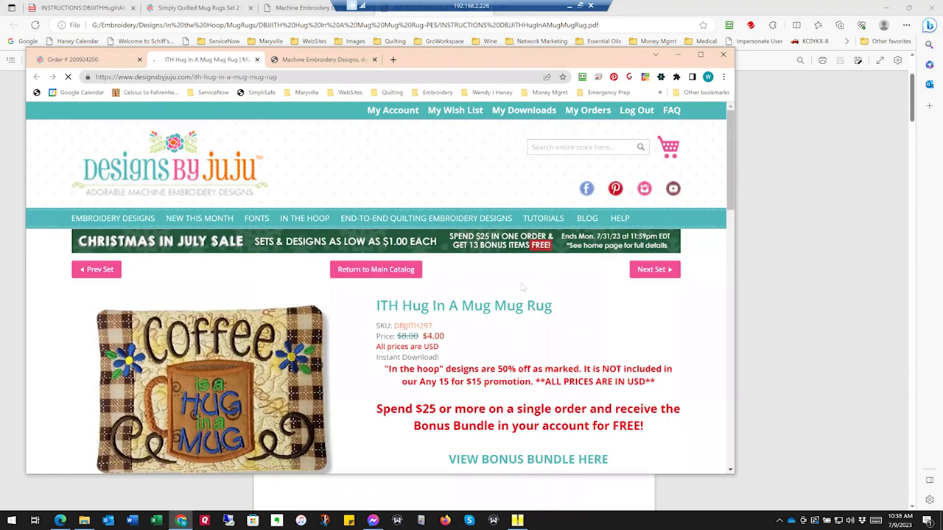
scroll(516, 294, "down", 5)
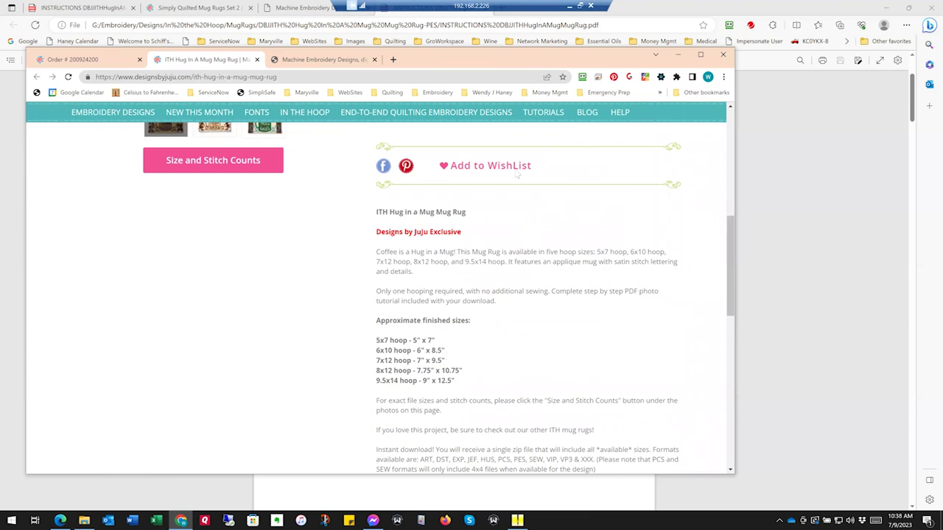
left_click(675, 57)
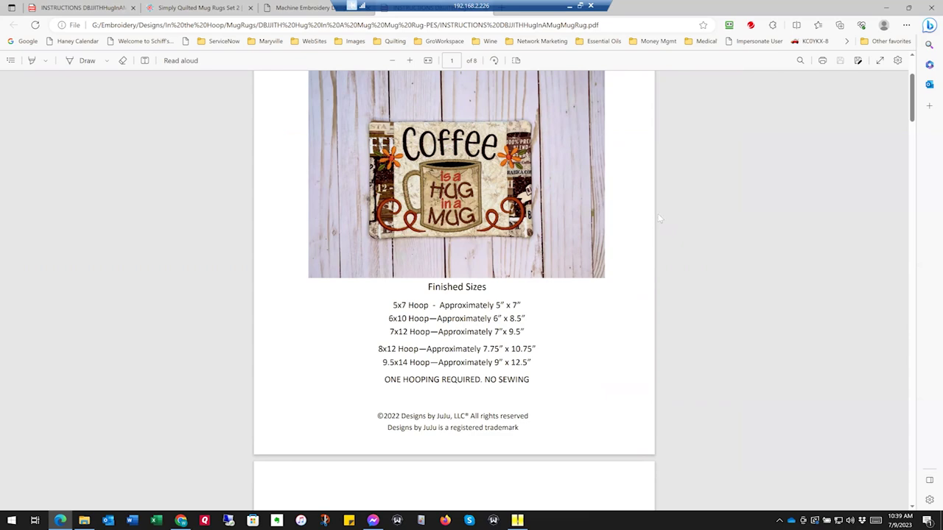
Step: Examine the PDF's supply list, fabric cutting chart and fabric planning photo, and read the first stitching steps on page 3
scroll(659, 219, "down", 2)
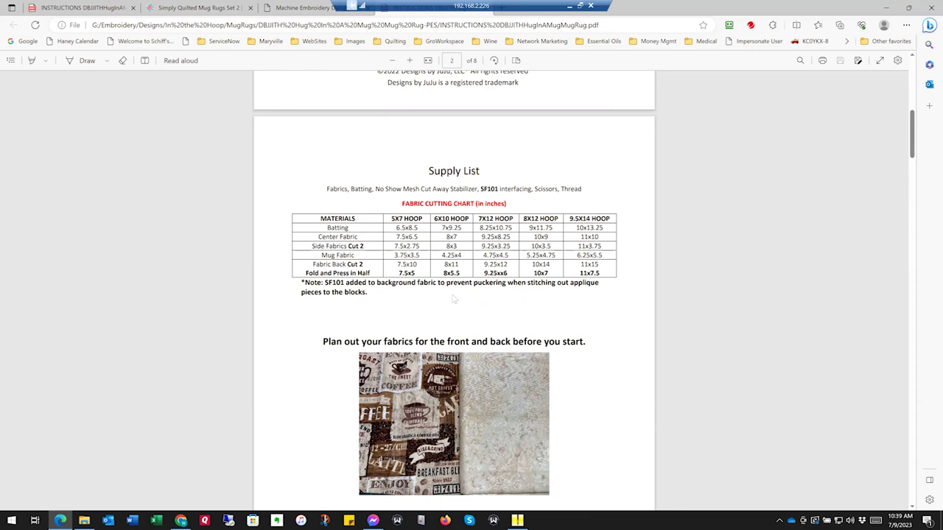
scroll(455, 299, "down", 2)
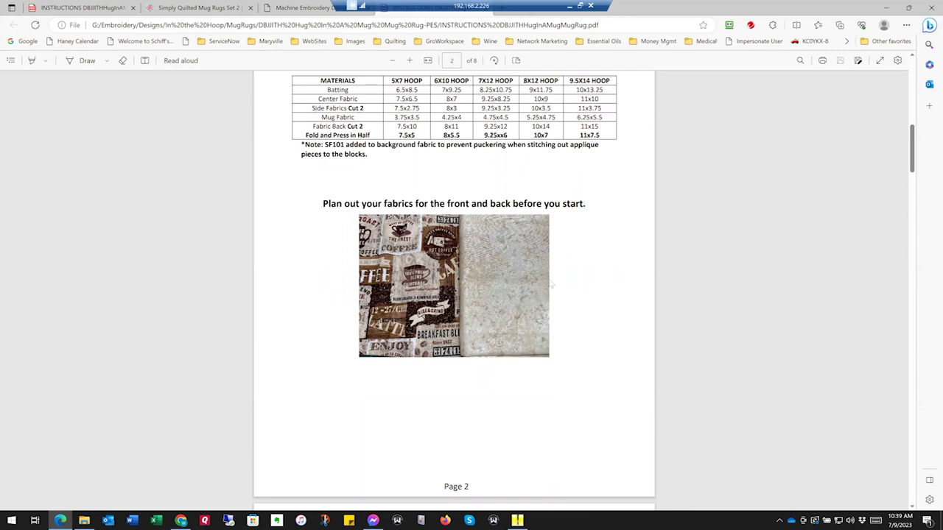
scroll(553, 286, "up", 3)
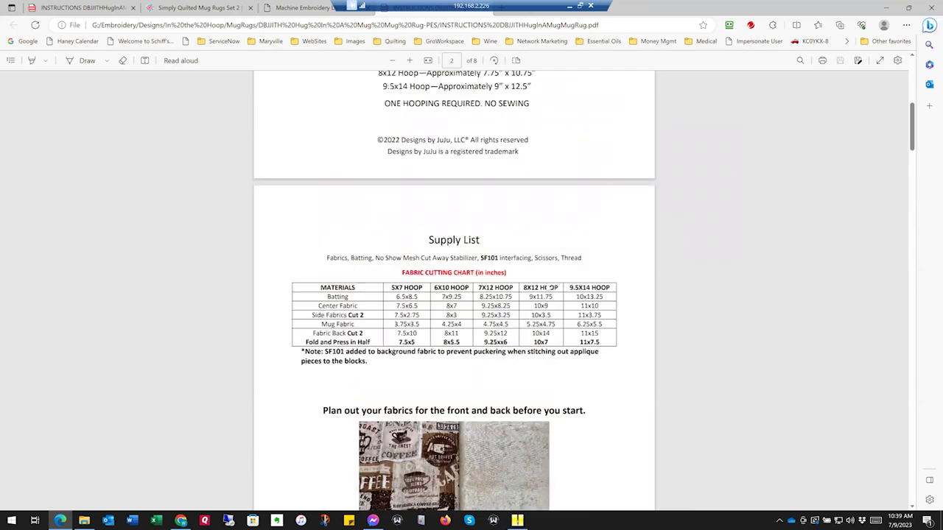
scroll(552, 287, "up", 6)
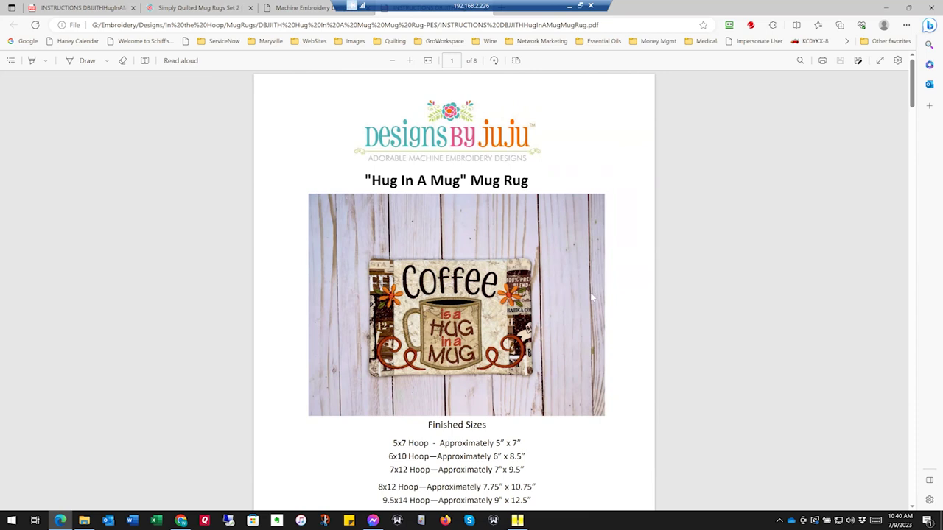
scroll(591, 297, "down", 3)
scroll(574, 310, "down", 1)
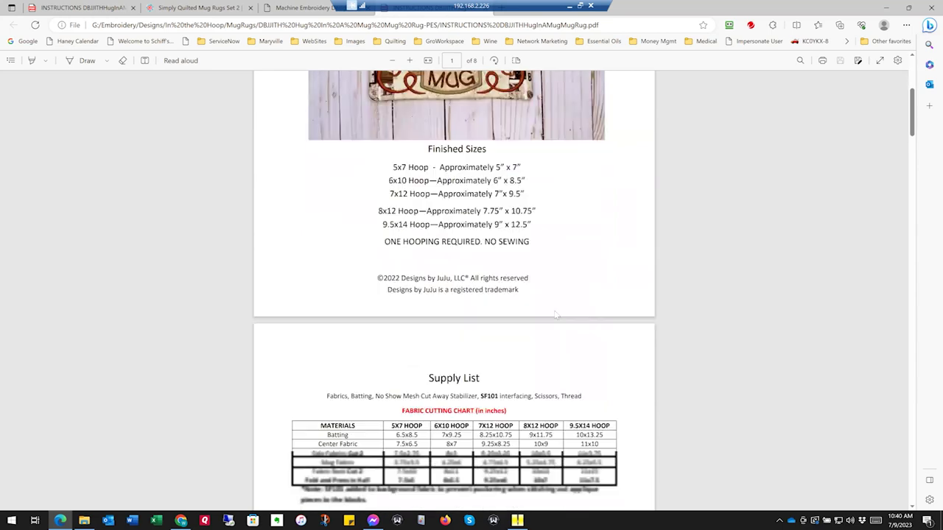
scroll(634, 287, "down", 4)
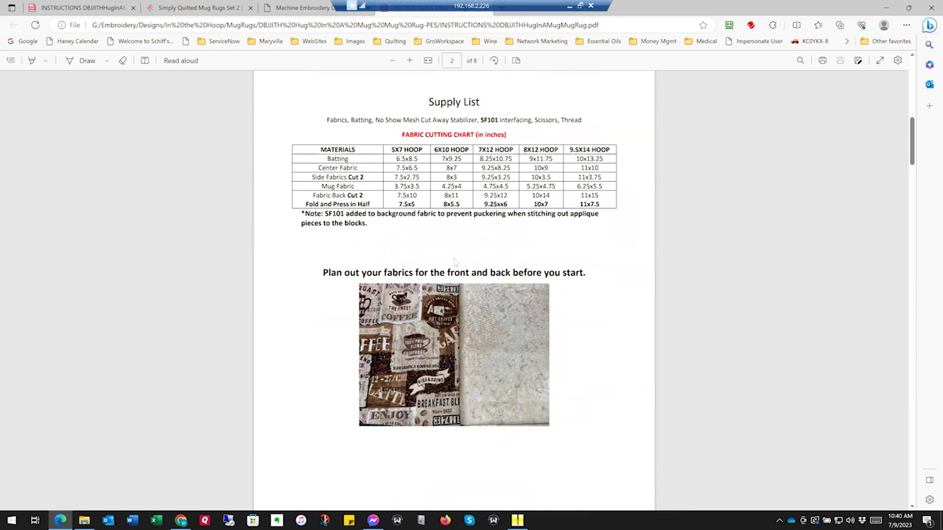
scroll(455, 263, "down", 2)
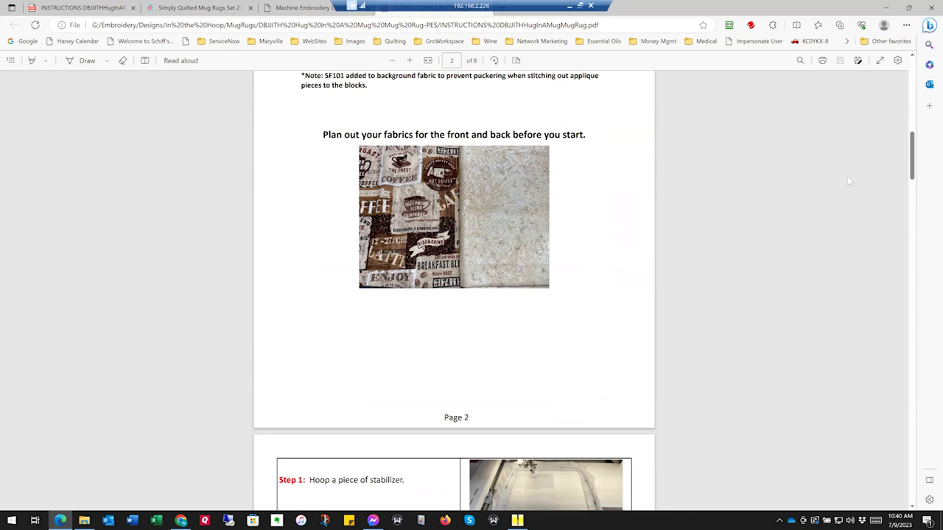
scroll(913, 168, "down", 6)
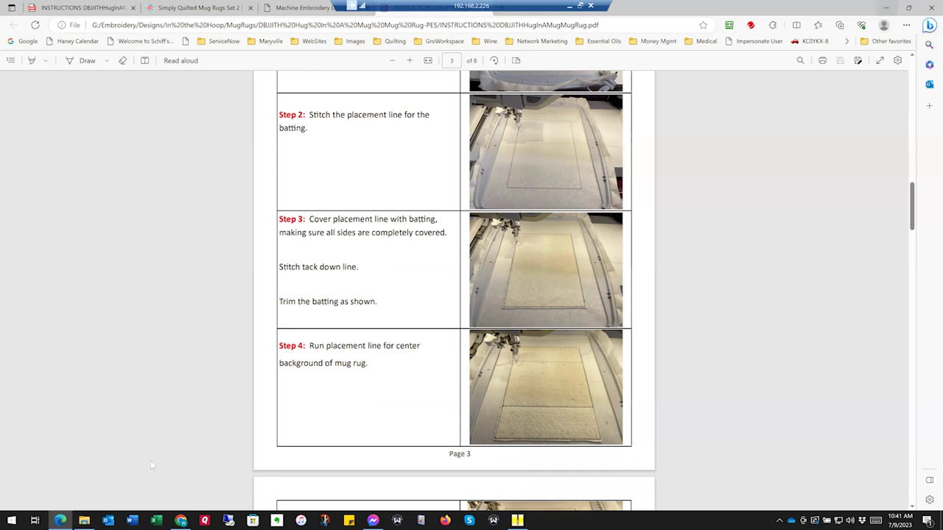
Step: Switch to File Explorer and open the DBJJITHHugInAMugMugRug-PES subfolder containing the design files for each hoop size
left_click(85, 521)
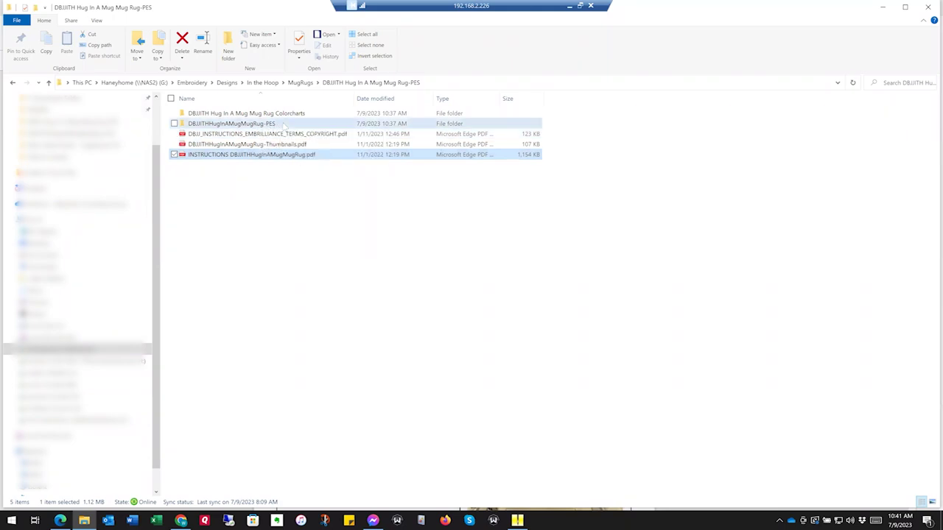
double_click(278, 124)
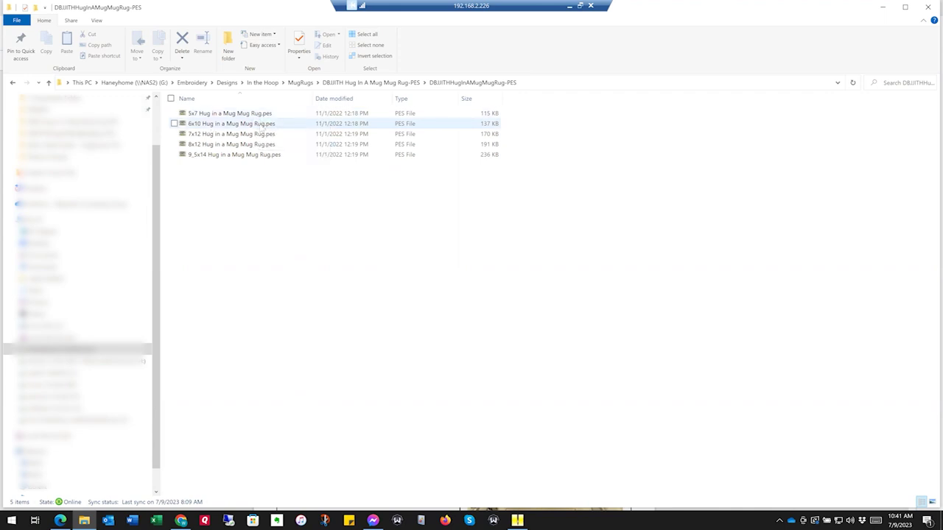
mouse_move(262, 131)
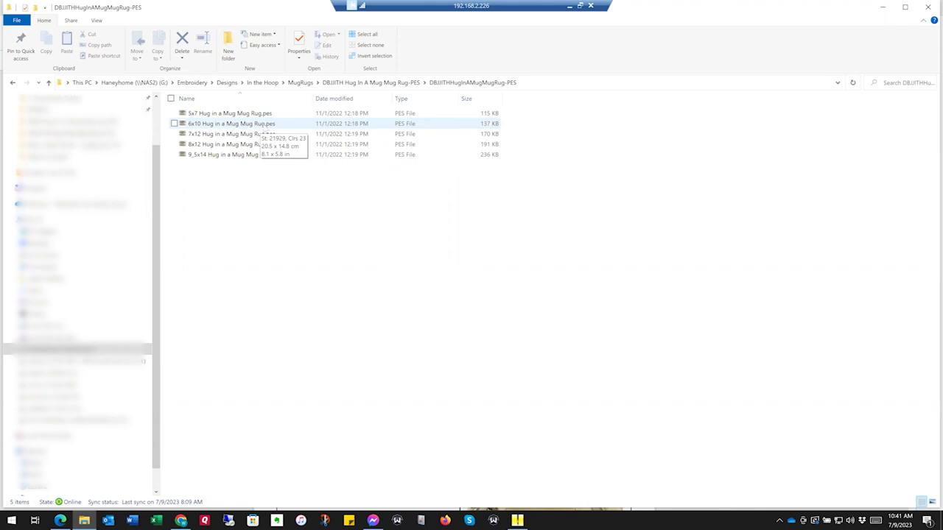
left_click(263, 127)
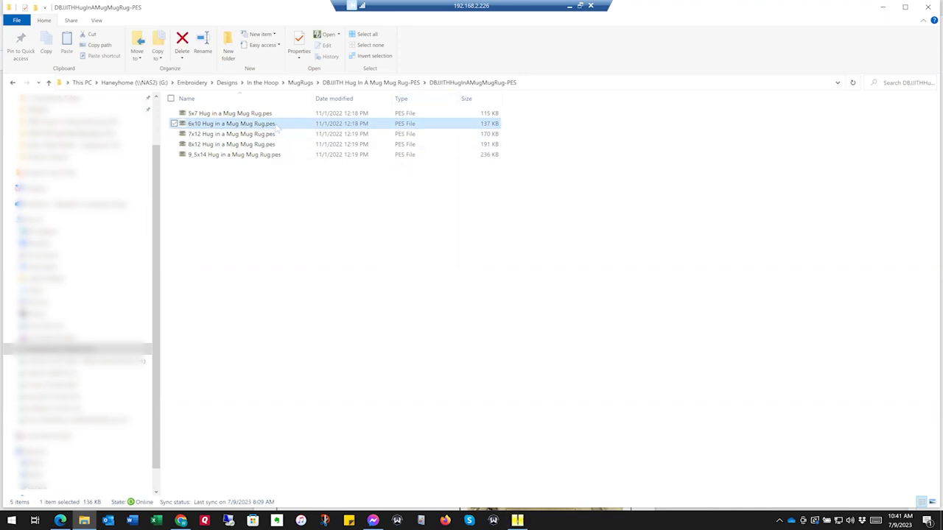
right_click(278, 125)
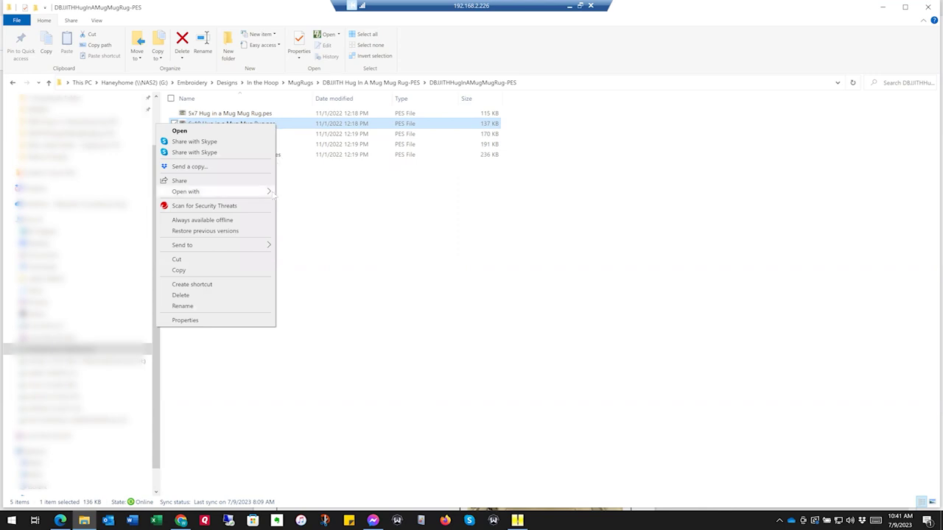
mouse_move(272, 193)
left_click(522, 315)
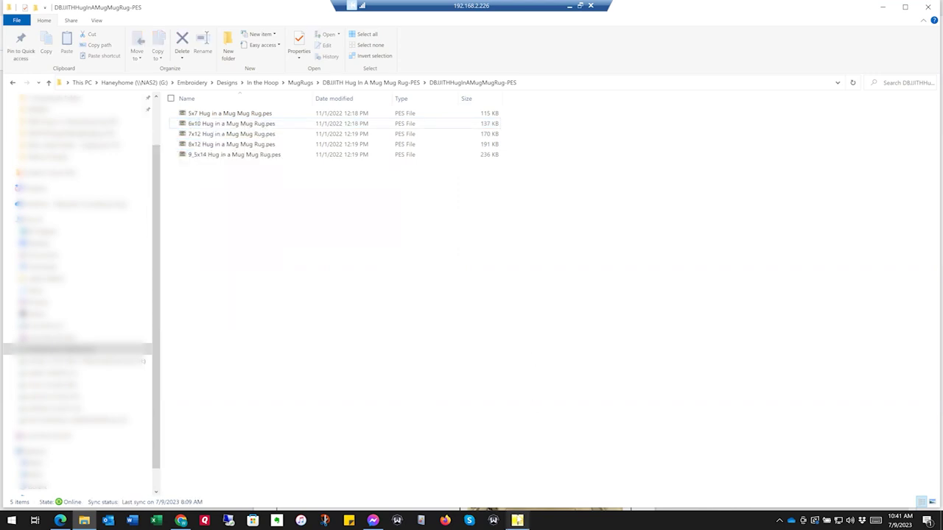
Step: Switch to Embrilliance and open the original 6x10 Hug in a Mug Mug Rug.pes design
left_click(517, 520)
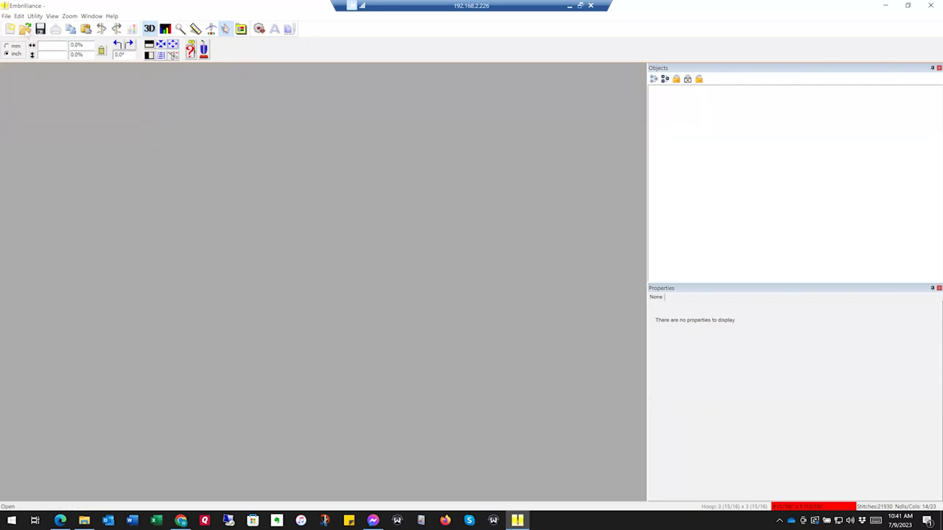
left_click(25, 29)
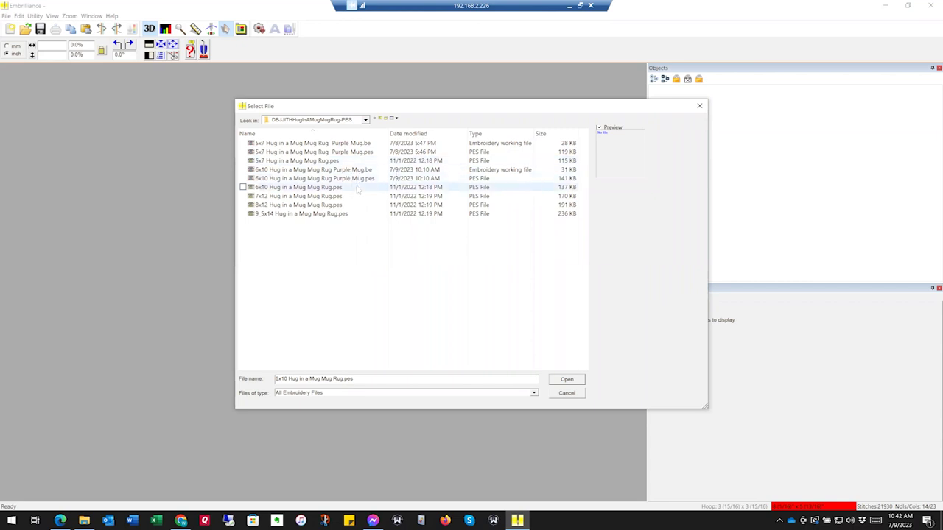
left_click(351, 190)
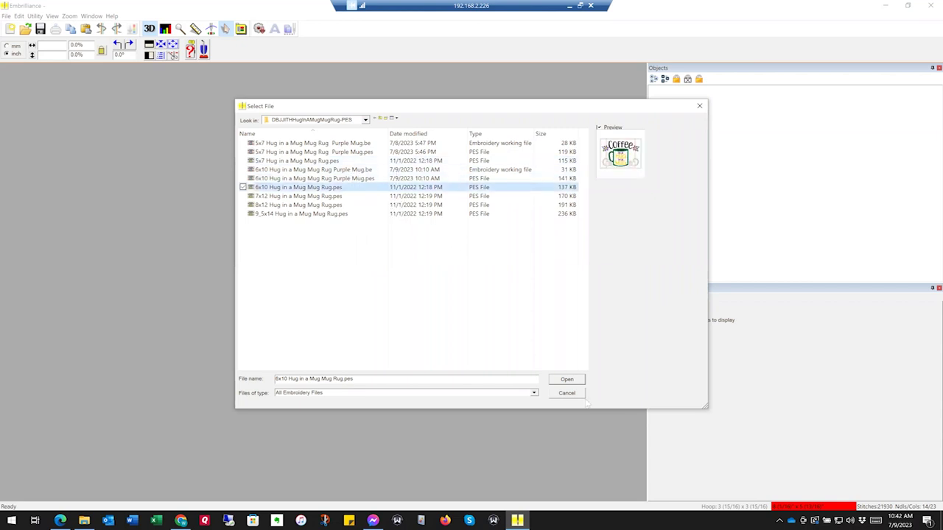
left_click(563, 379)
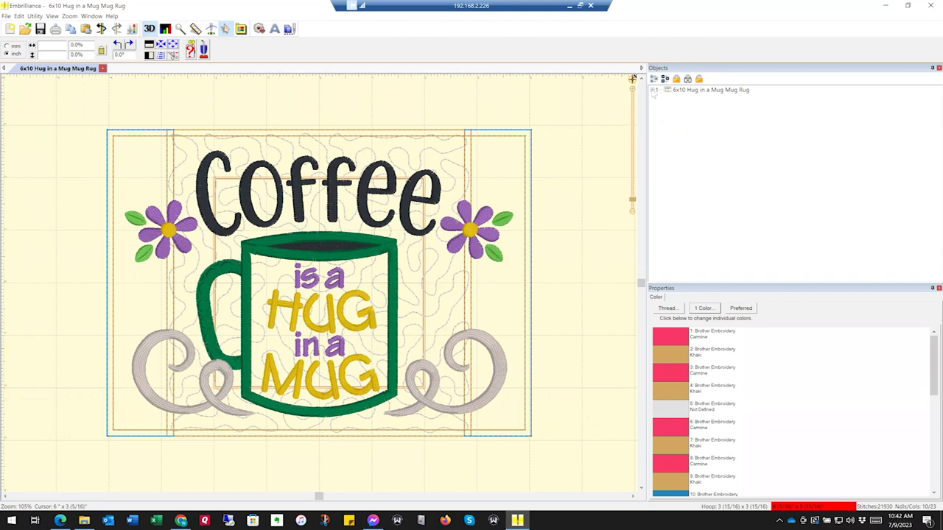
Step: Expand the 6x10 design's colour list and examine the stitches of colour stops 1:1 to 1:5 one at a time
left_click(655, 90)
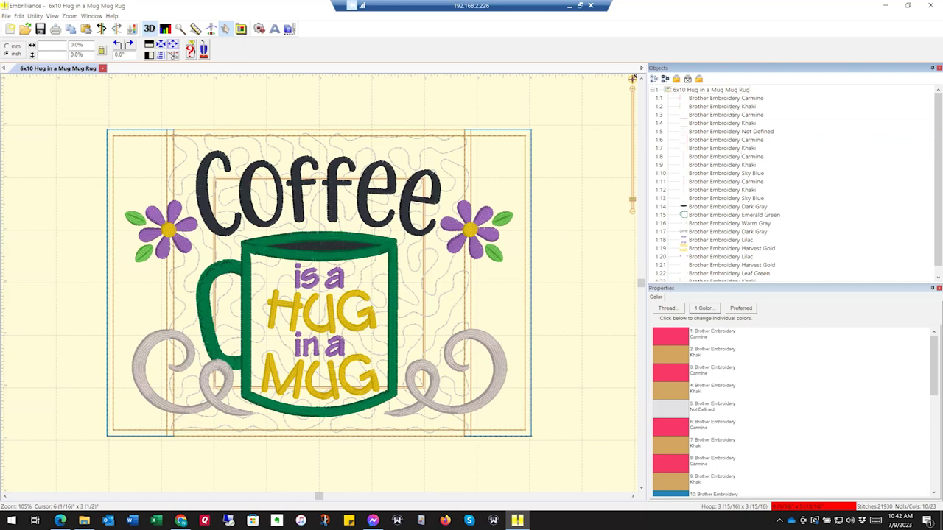
left_click(726, 99)
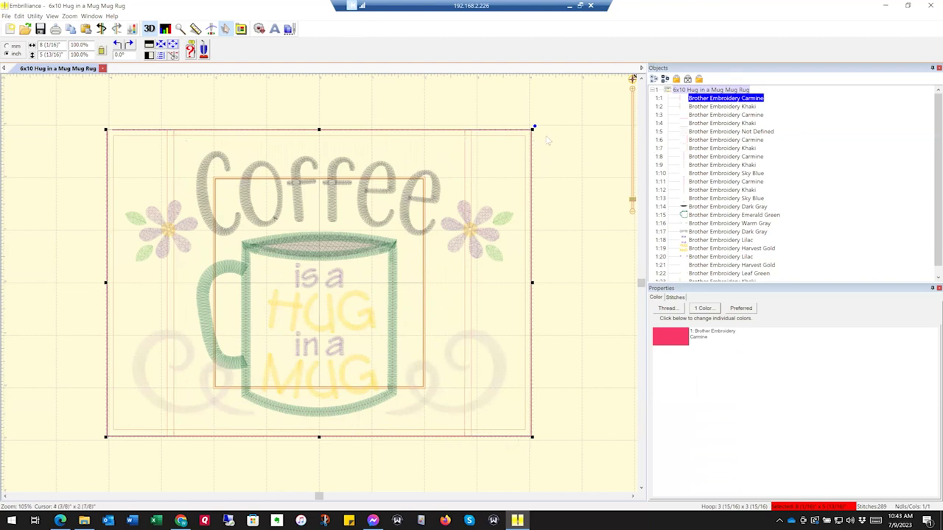
left_click(725, 110)
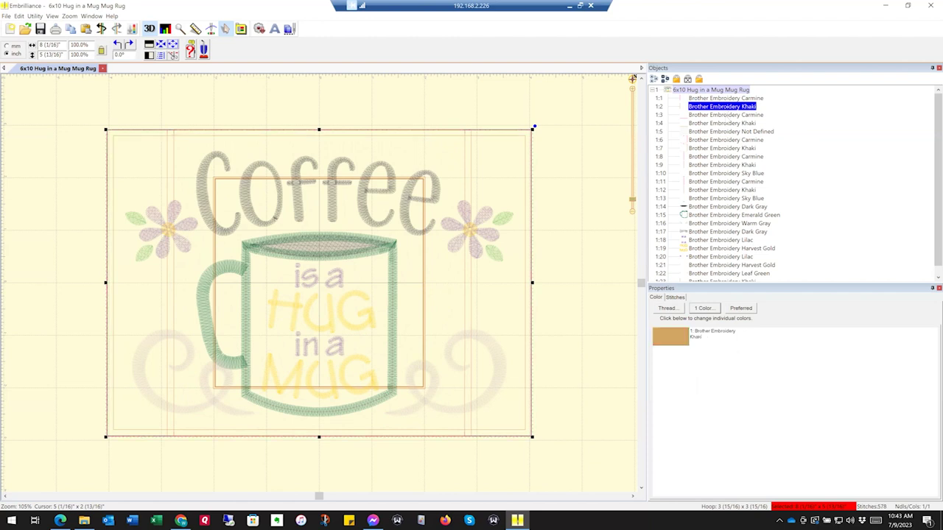
left_click(728, 115)
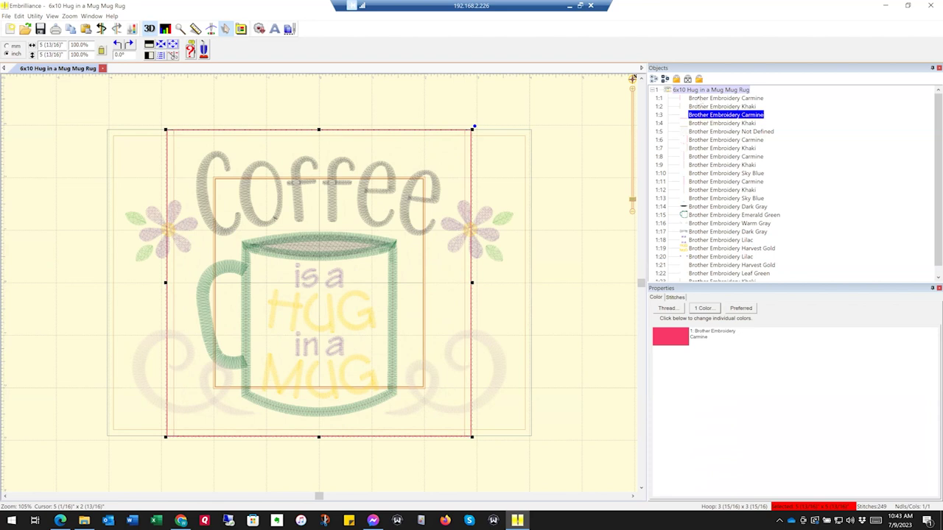
left_click(701, 98)
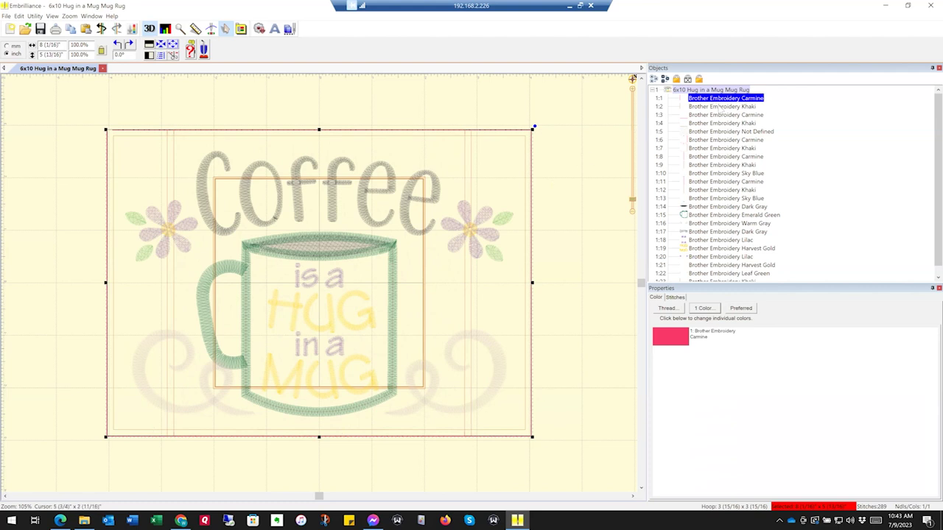
left_click(720, 107)
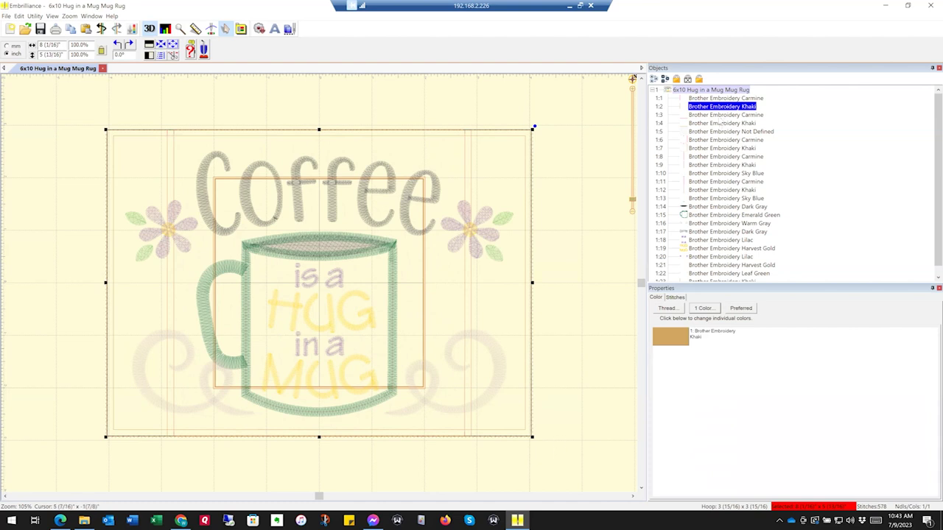
left_click(713, 115)
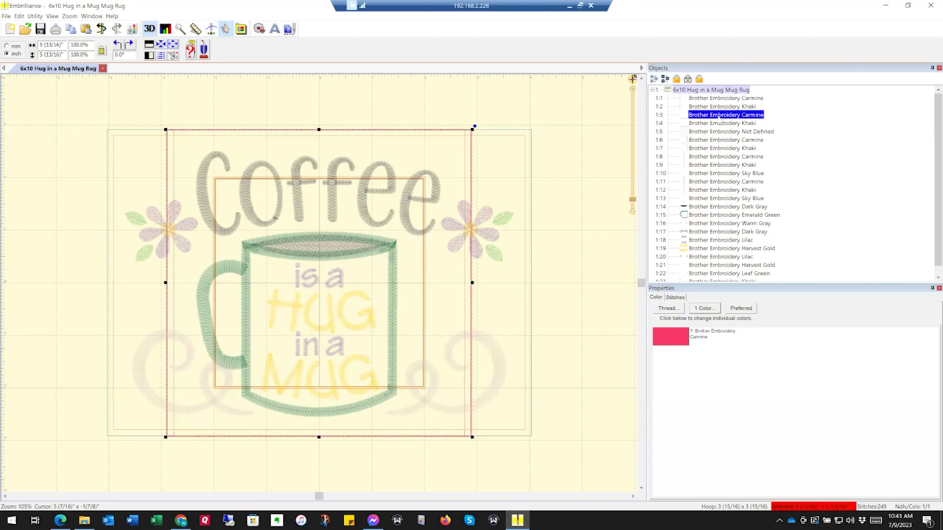
left_click(719, 123)
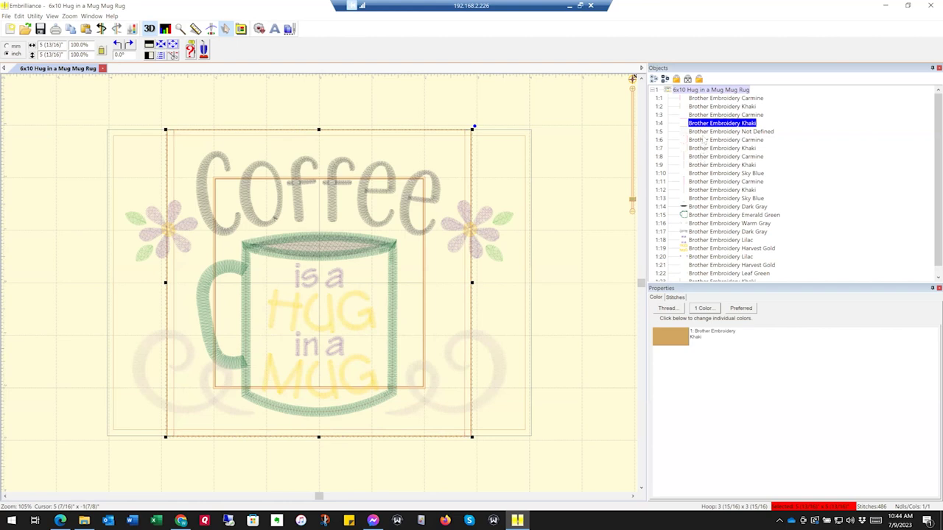
left_click(746, 132)
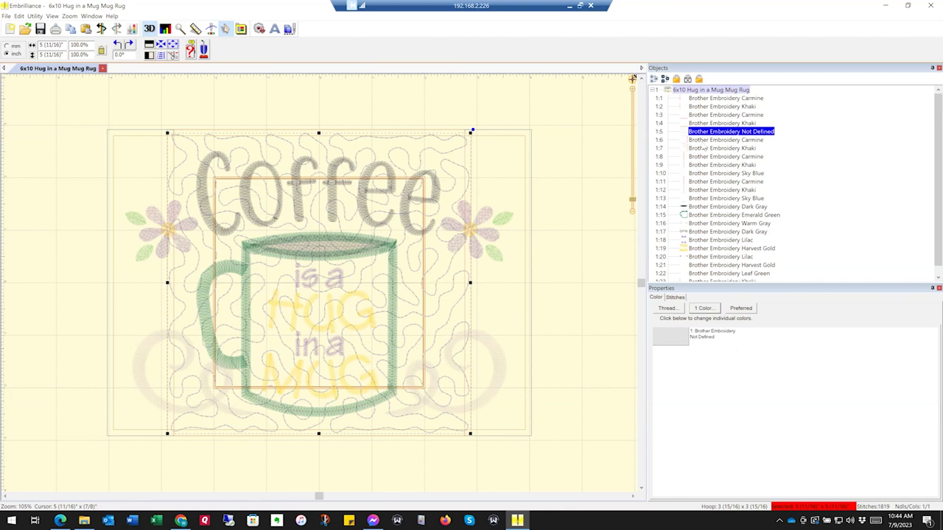
Step: Examine colour stops 1:6, 1:13 and 1:14, and highlight the decorative stitching from Dark Gray 1:14 to Leaf Green 1:22
key("Down")
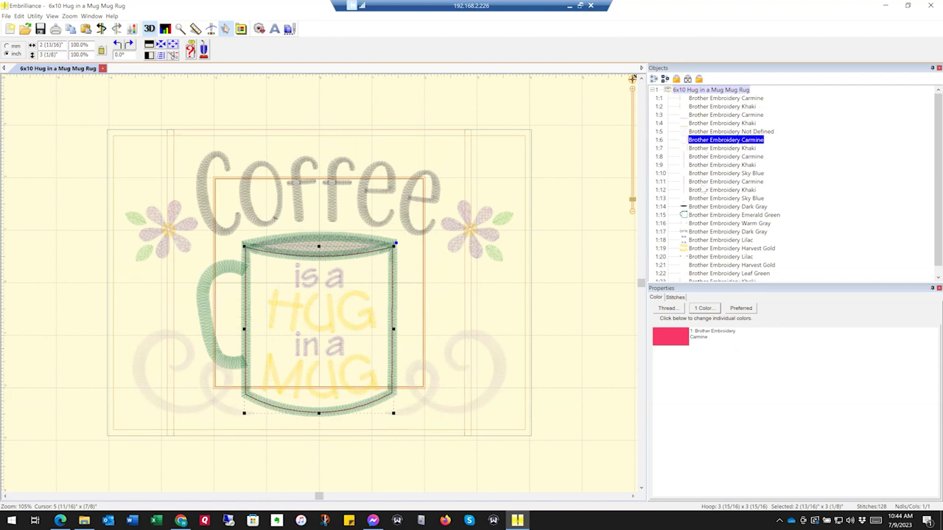
left_click(702, 199)
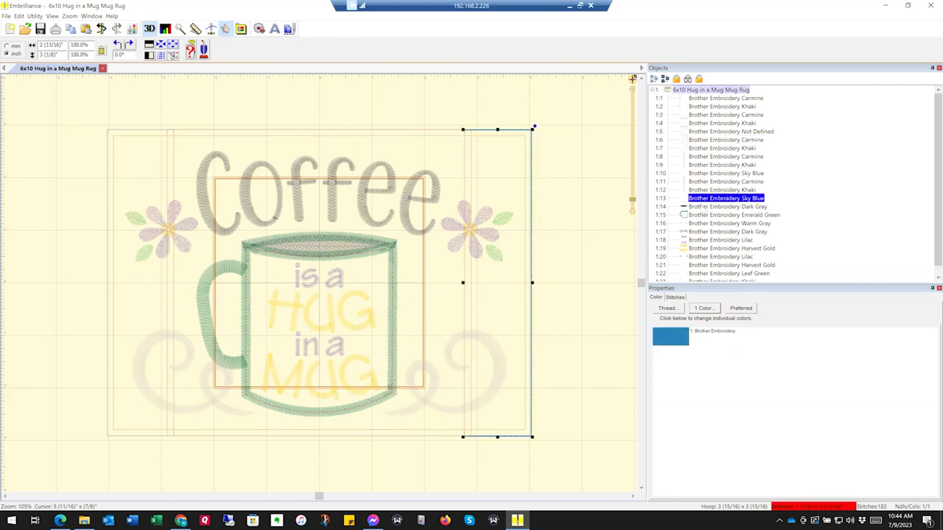
left_click(703, 207)
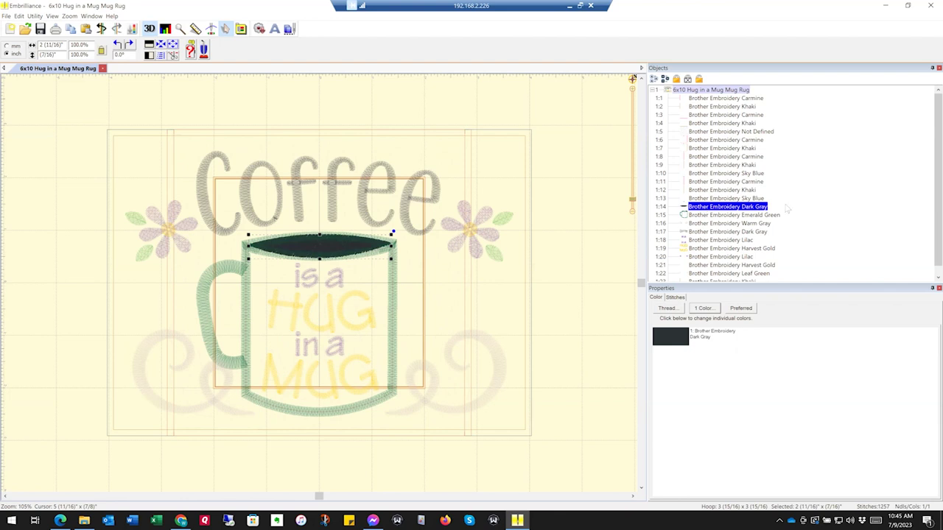
scroll(787, 210, "down", 1)
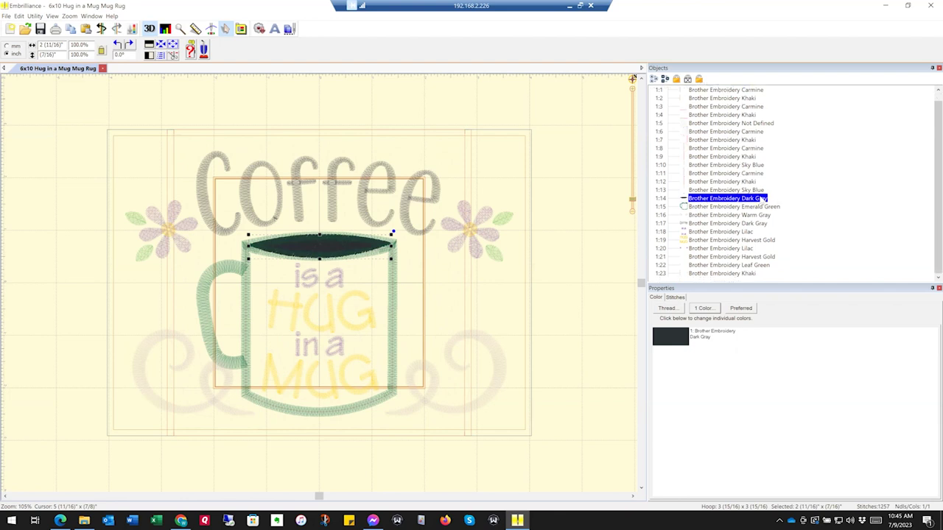
left_click(728, 265)
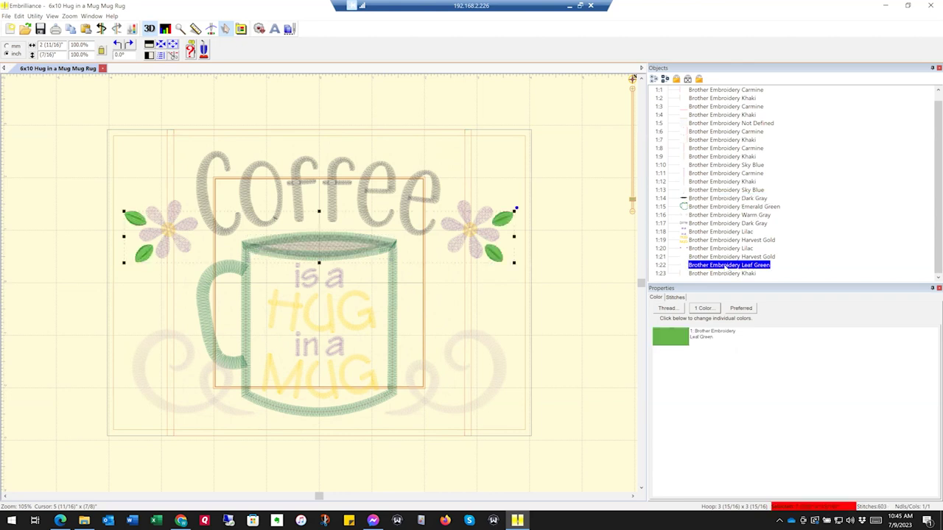
left_click(718, 199, "shift")
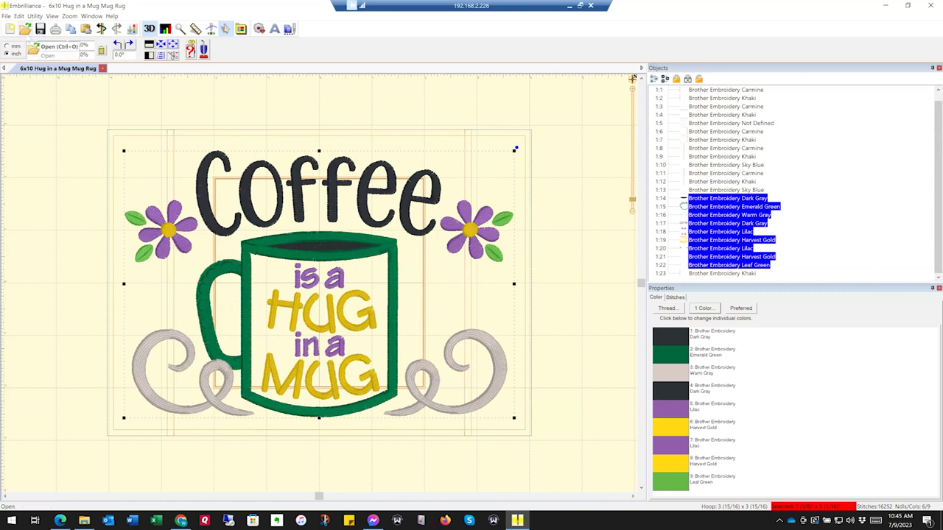
Step: Open the recoloured working file 6x10 Hug in a Mug Mug Rug Purple Mug.be
key("ctrl+o")
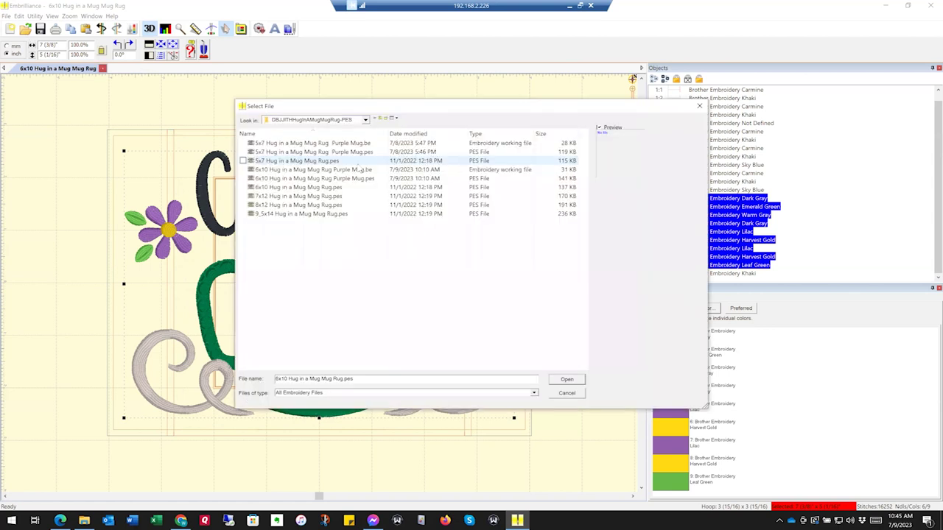
left_click(359, 179)
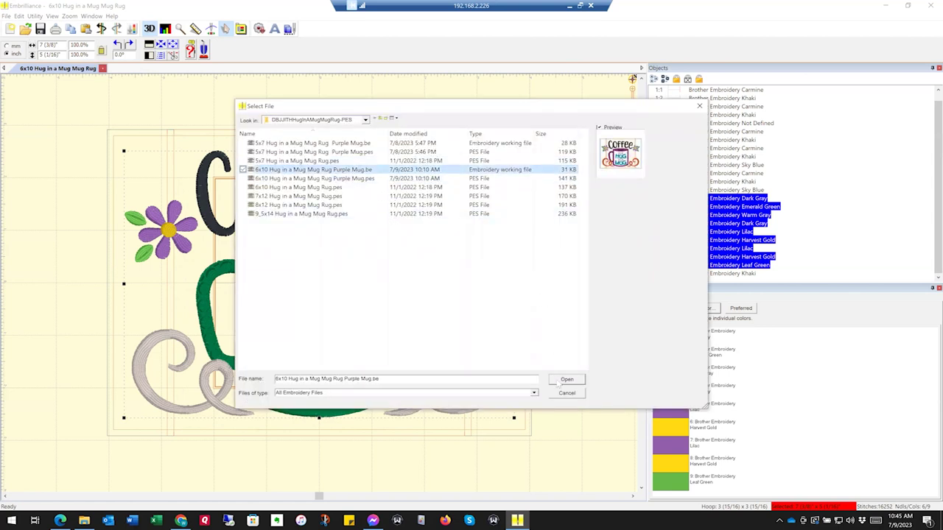
left_click(560, 381)
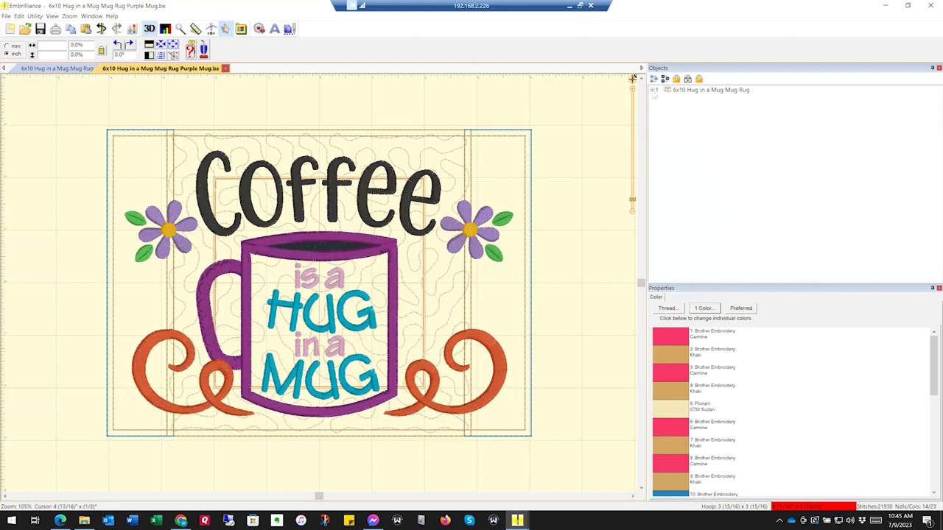
Step: Expand the purple mug design's colour list and change the thread of the coffee fill, stop 1:14, to Floriani 0416 Penguin
left_click(652, 90)
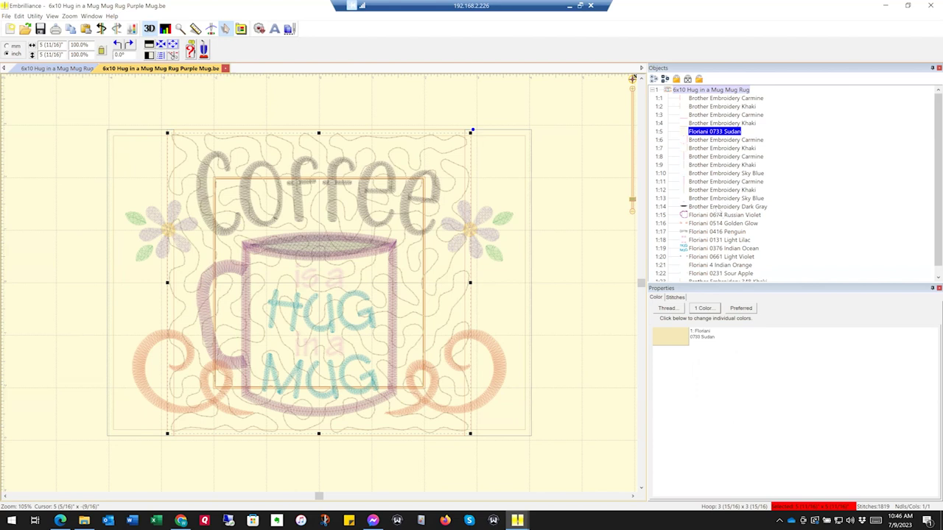
left_click(716, 207)
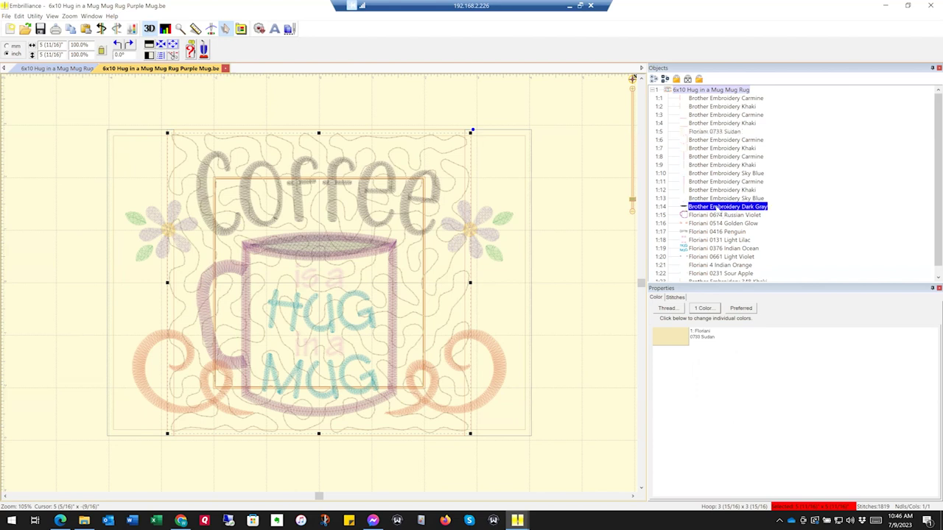
left_click(711, 311)
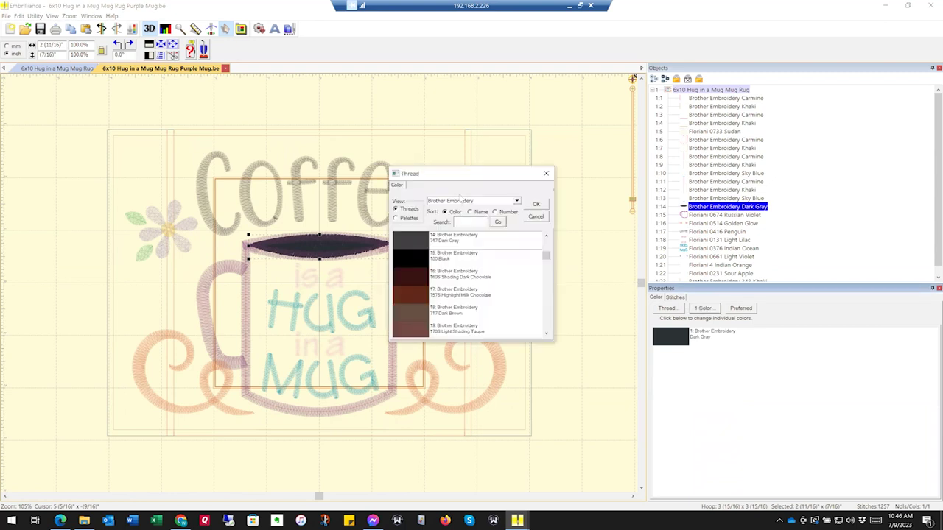
left_click(462, 201)
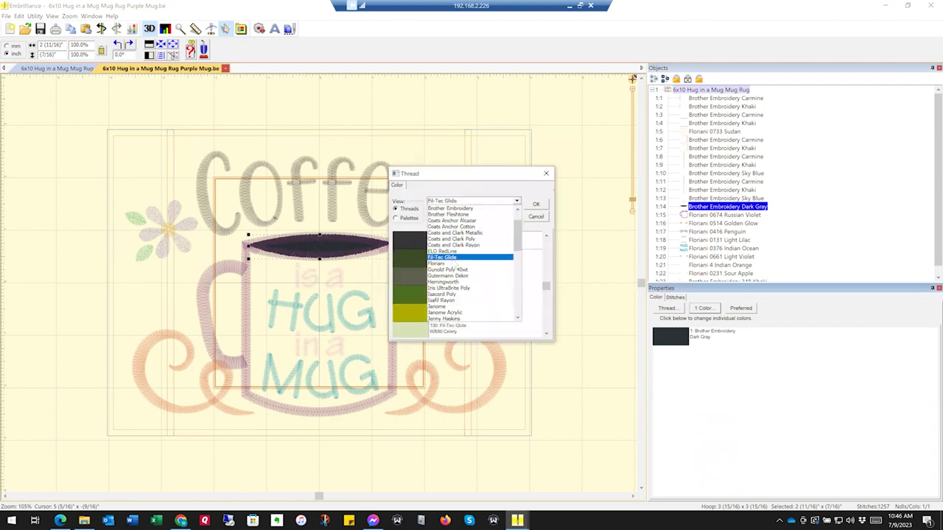
left_click(449, 265)
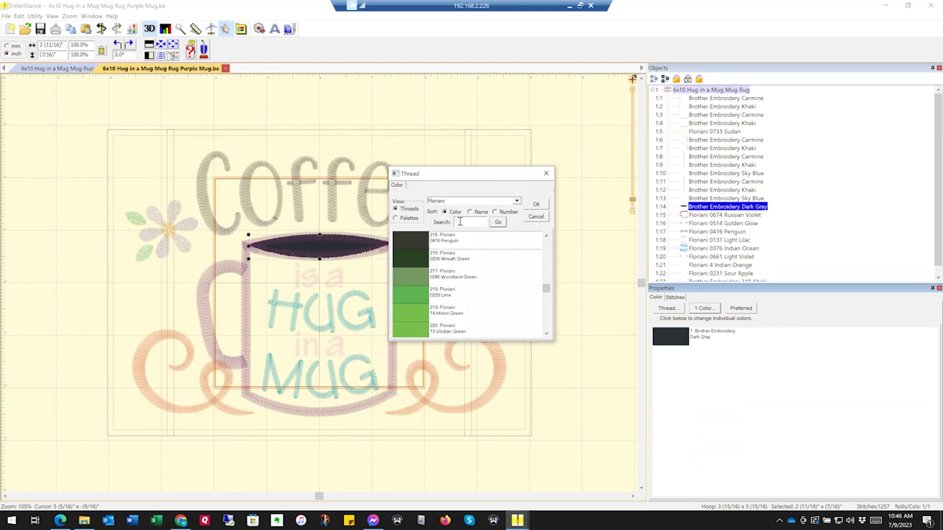
left_click(459, 221)
type("0416")
left_click(504, 213)
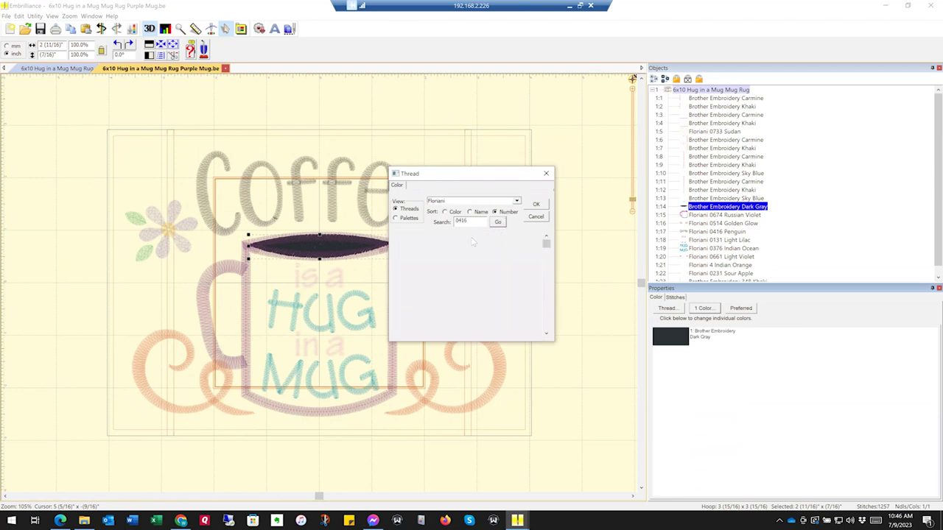
left_click(498, 222)
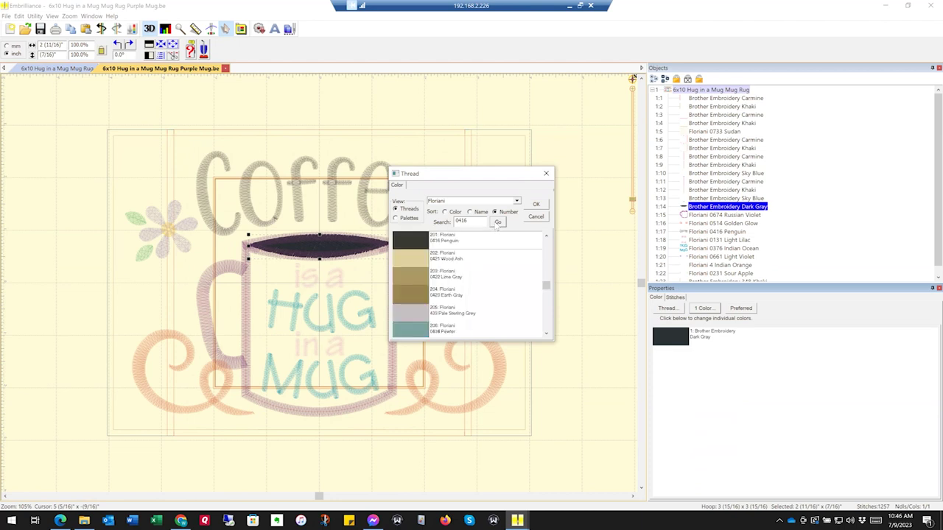
left_click(537, 205)
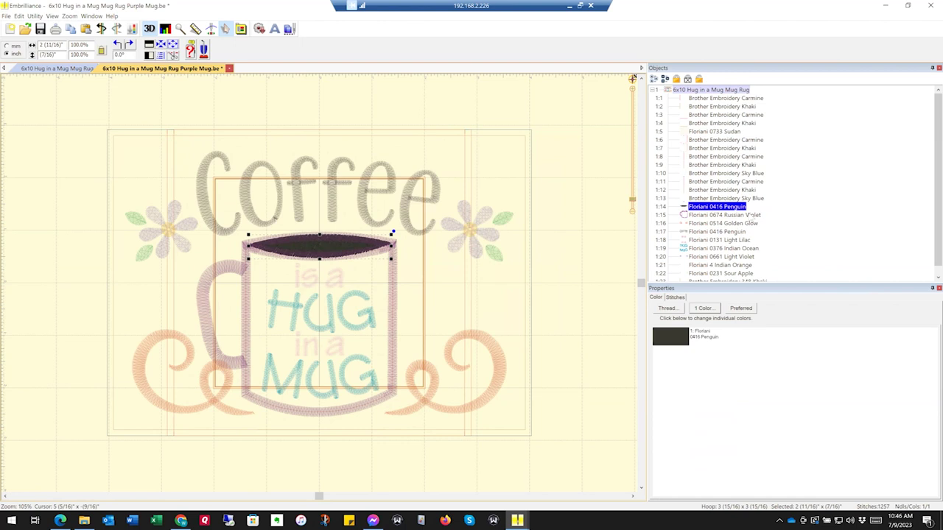
Step: Examine the mug outline, stop 1:15, and the scrolls, stop 1:16, and browse the thread brands available for the scrolls
left_click(749, 214)
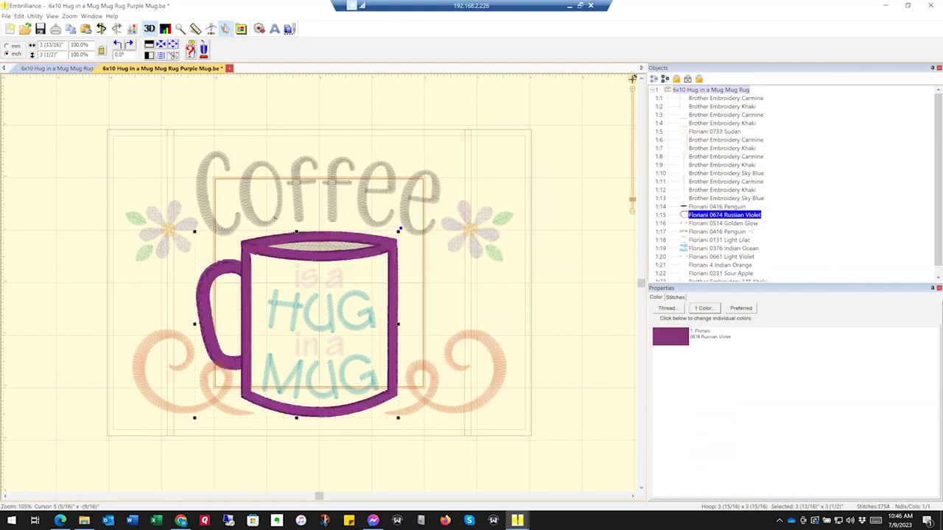
left_click(729, 223)
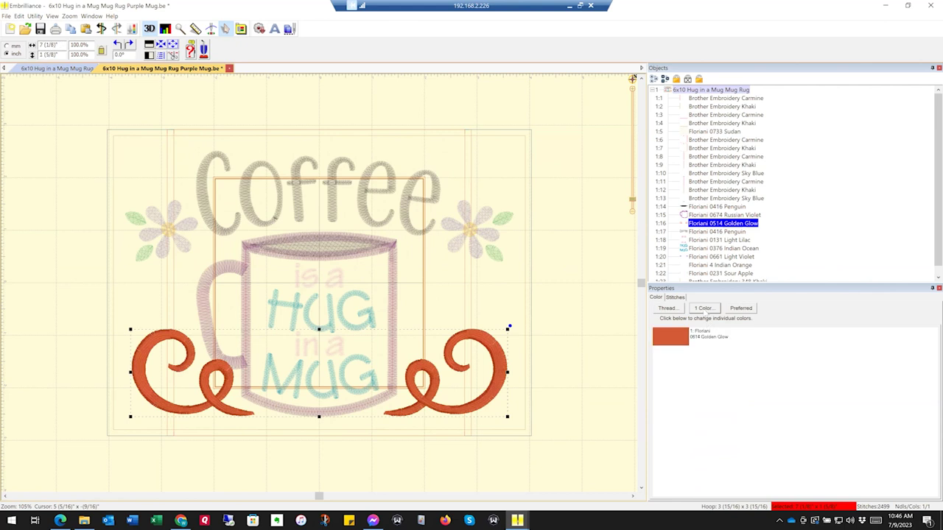
left_click(704, 309)
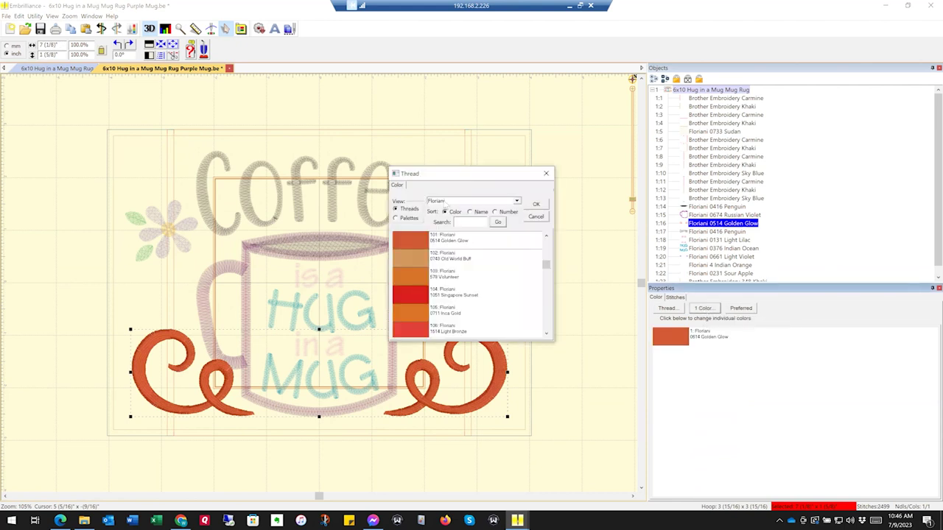
left_click(445, 201)
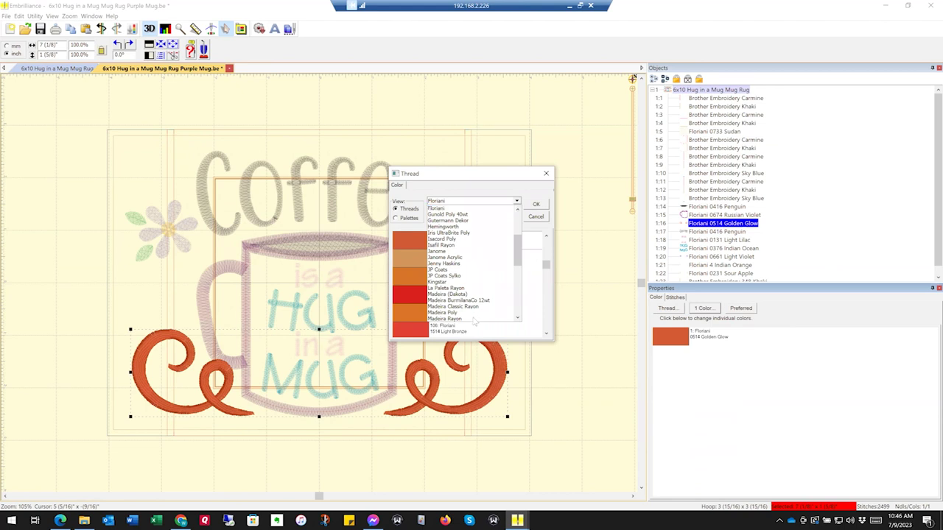
left_click(523, 186)
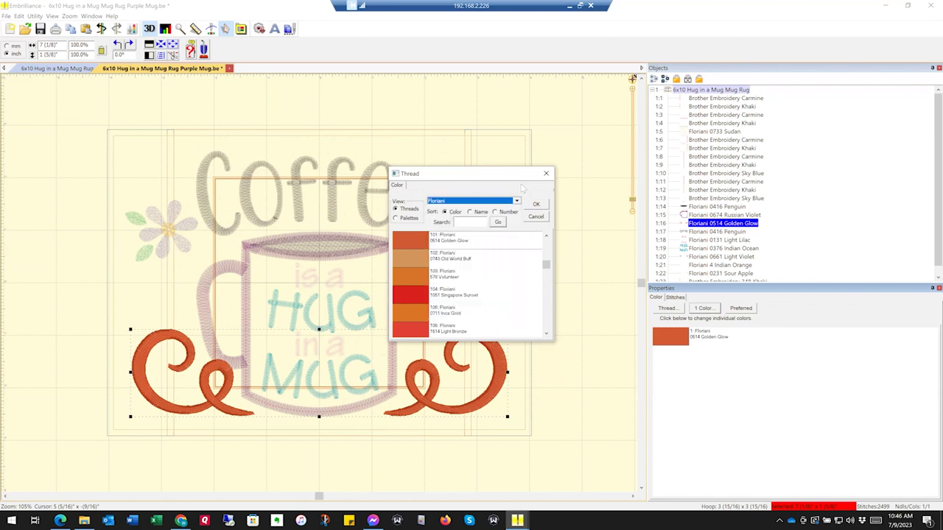
left_click(545, 173)
Step: Highlight the purple mug design's decorative stitching from Floriani 0416 Penguin 1:14 to 0231 Sour Apple 1:22, and clear the selection
scroll(725, 258, "down", 1)
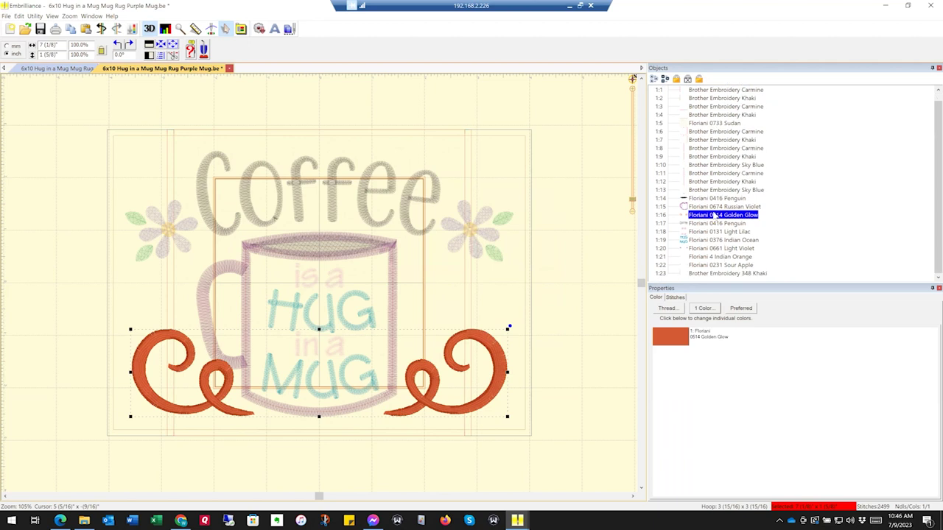
left_click(715, 198)
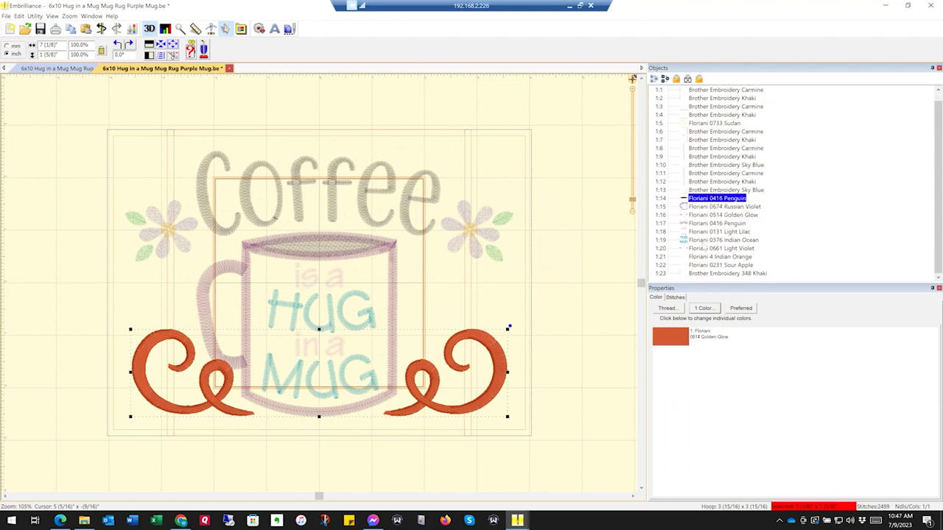
left_click(702, 265, "shift")
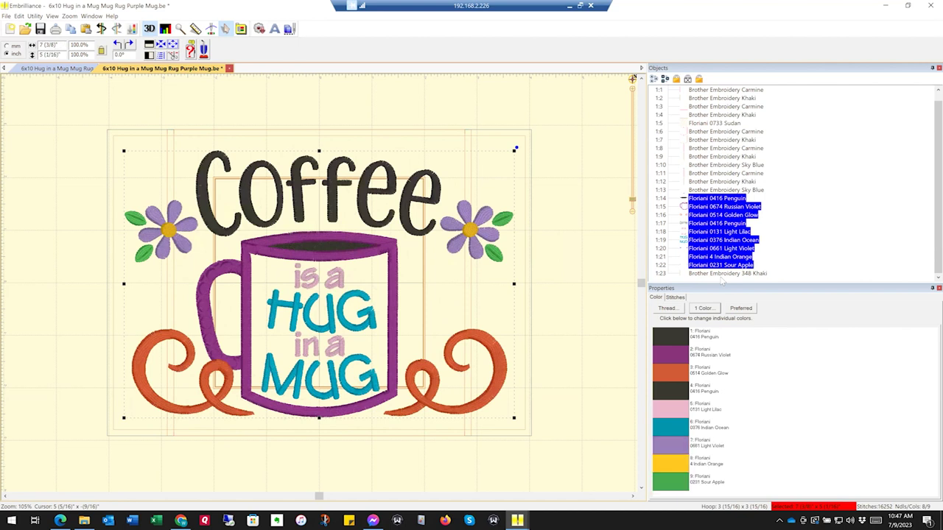
left_click(818, 256)
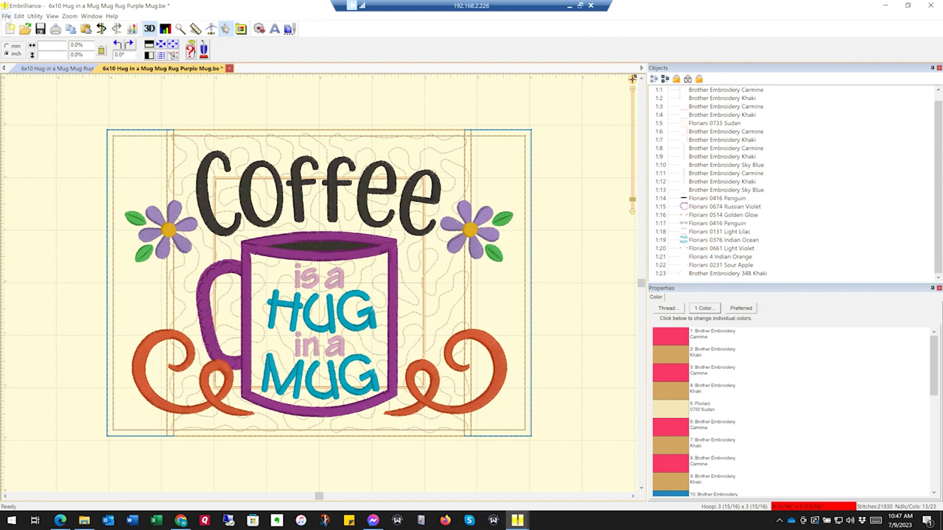
Step: Save the stitch and working files over the existing 6x10 Hug in a Mug Mug Rug Purple Mug.pes and print the design
left_click(6, 16)
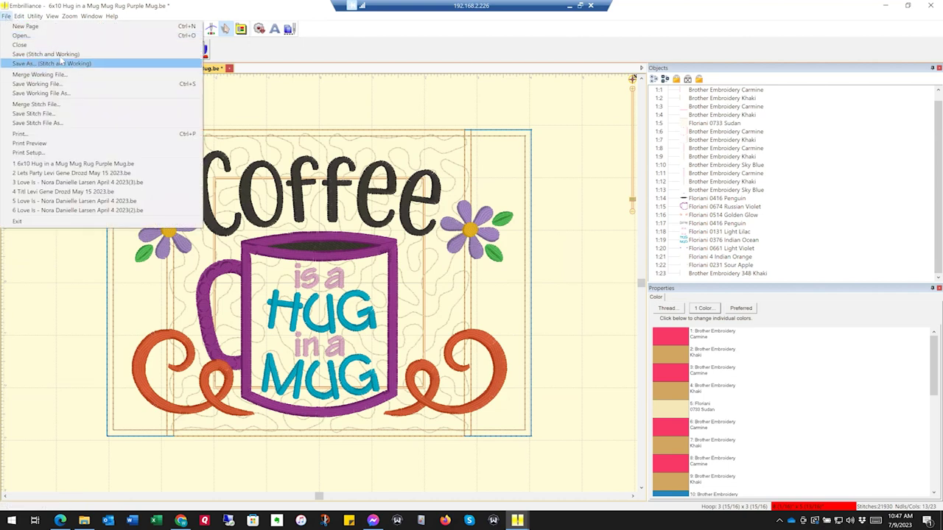
left_click(28, 65)
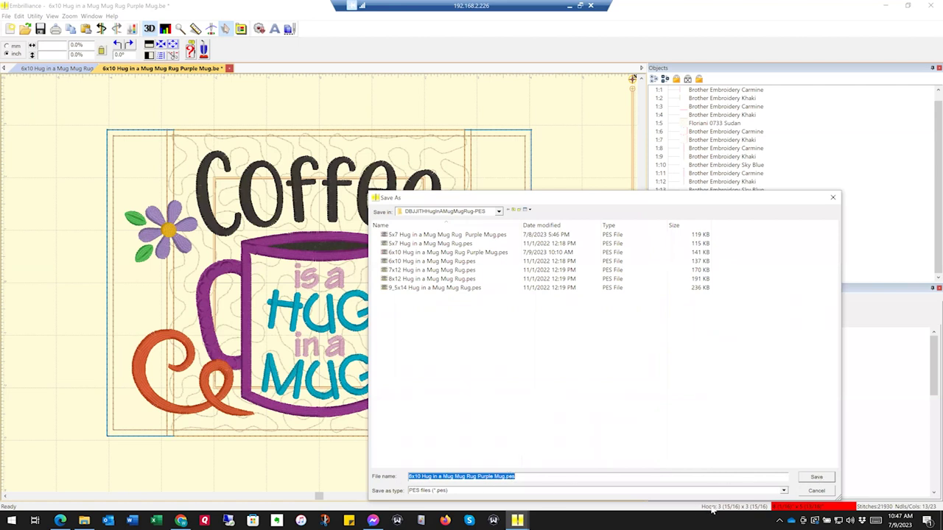
left_click(816, 477)
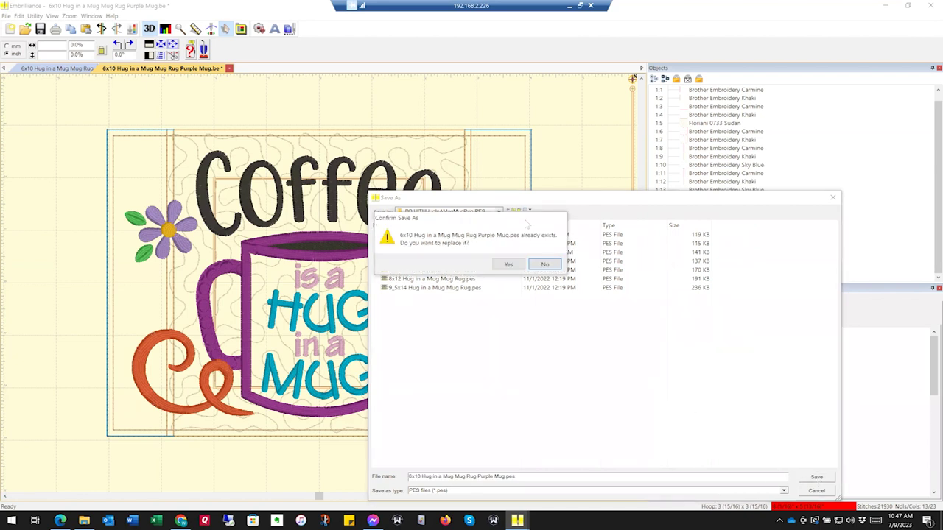
left_click(508, 265)
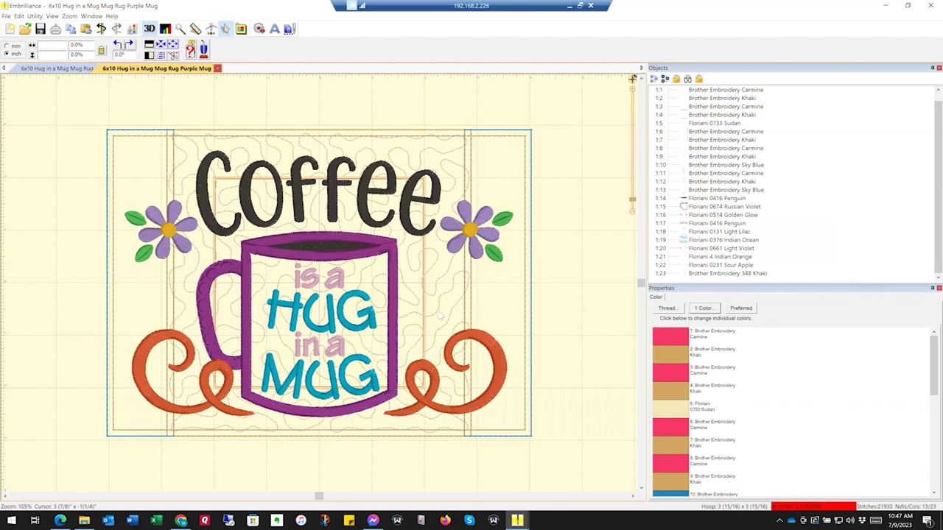
left_click(55, 28)
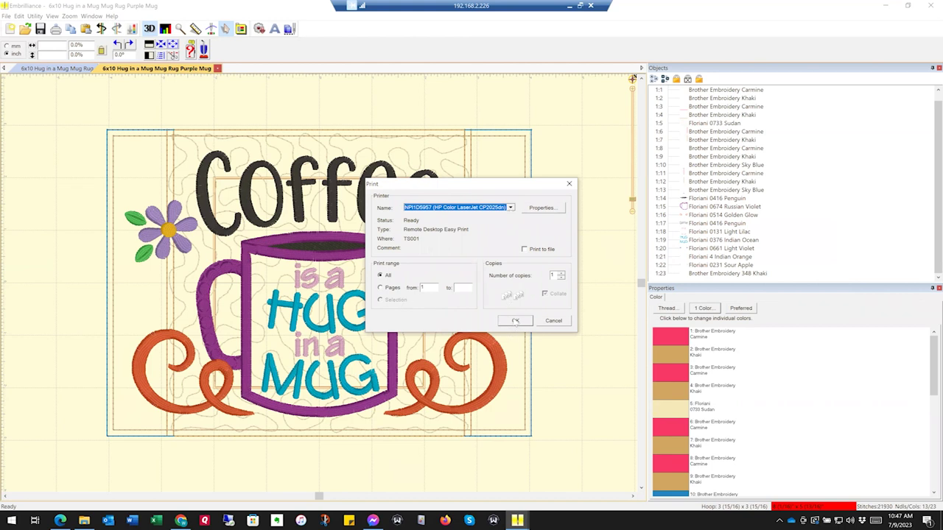
left_click(515, 321)
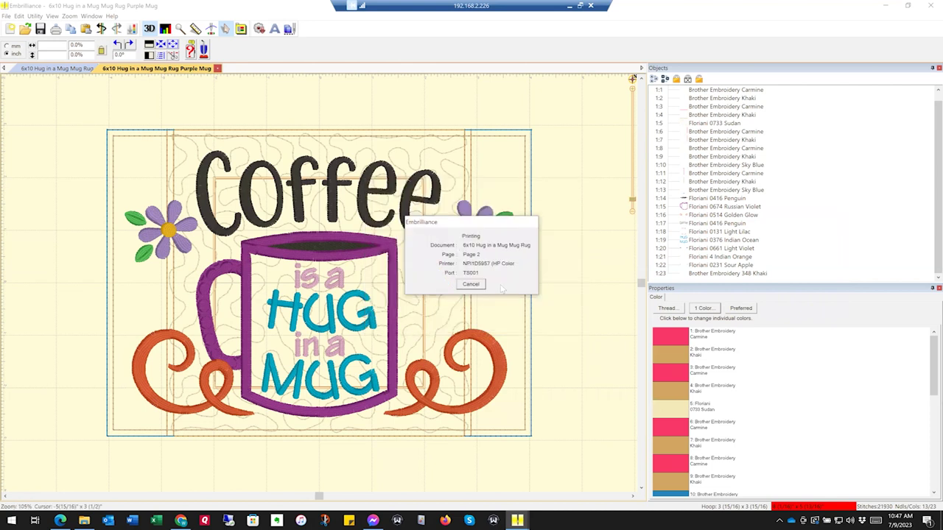
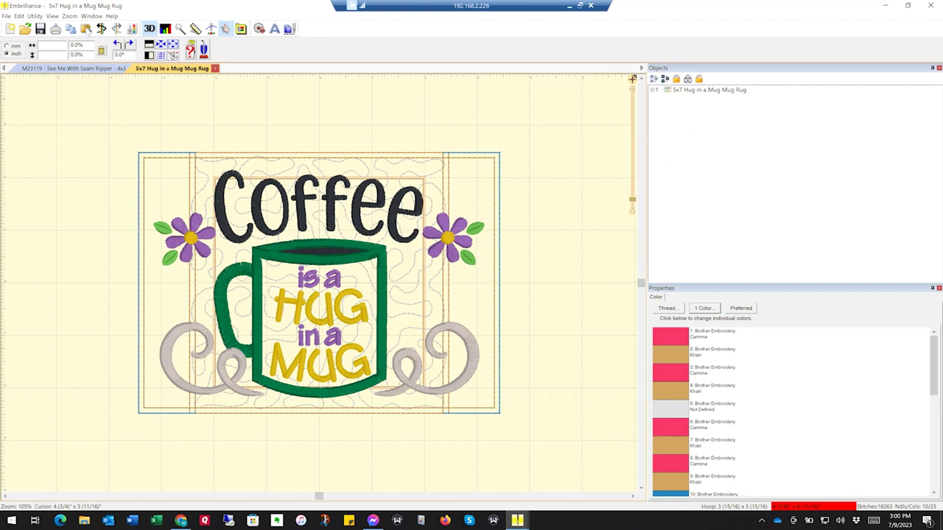
Step: Compare the M23119 - See Me With Seam Ripper - 4x3 design with the 5x7 Hug in a Mug Mug Rug design
left_click(35, 71)
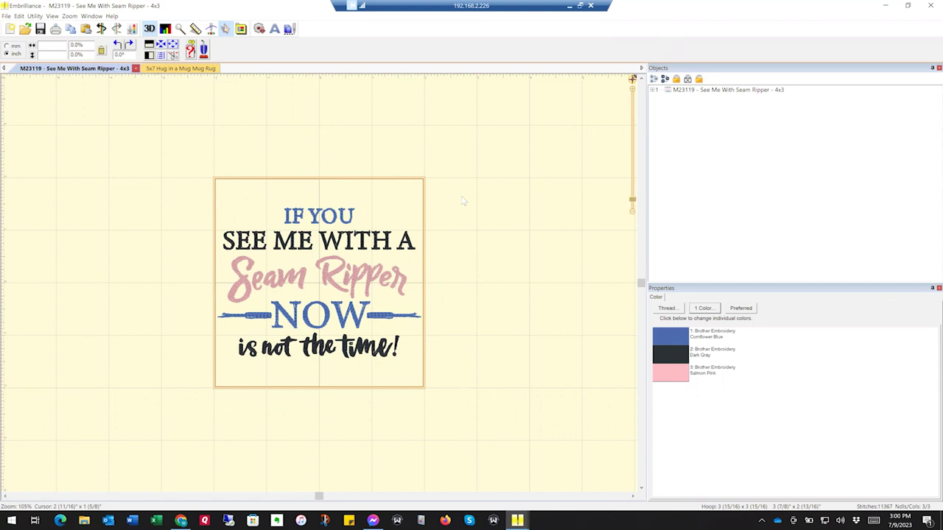
left_click(357, 242)
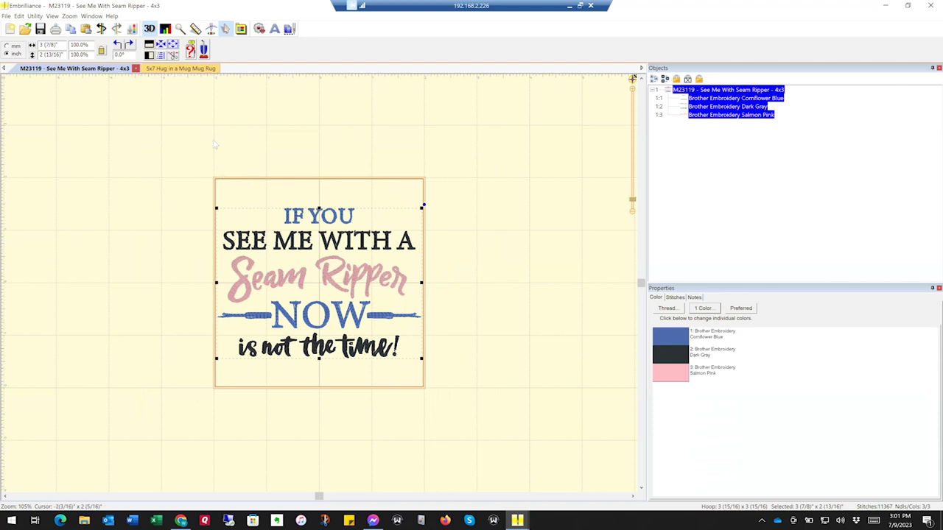
left_click(181, 69)
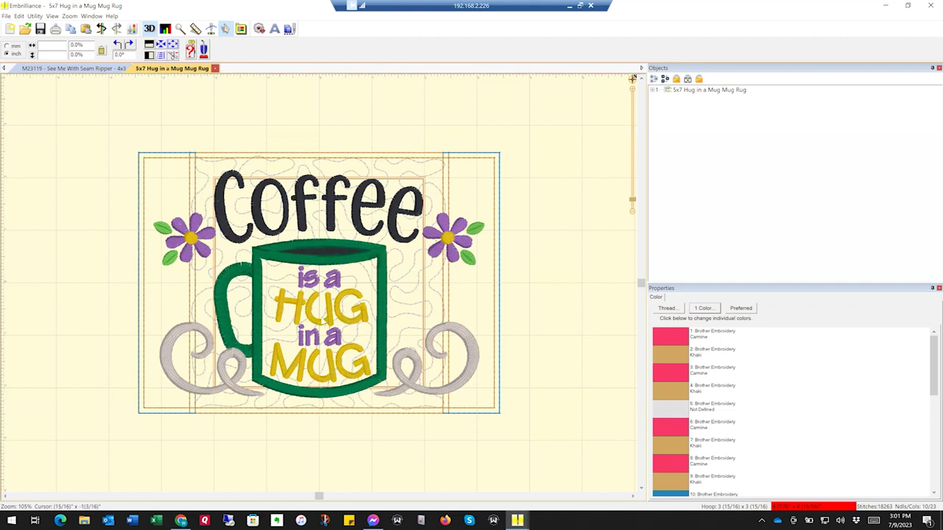
left_click(74, 68)
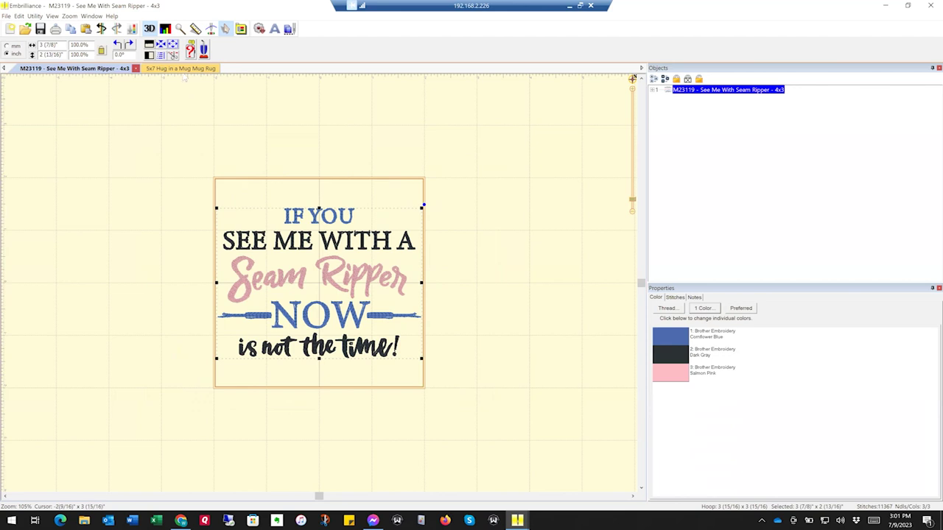
left_click(182, 70)
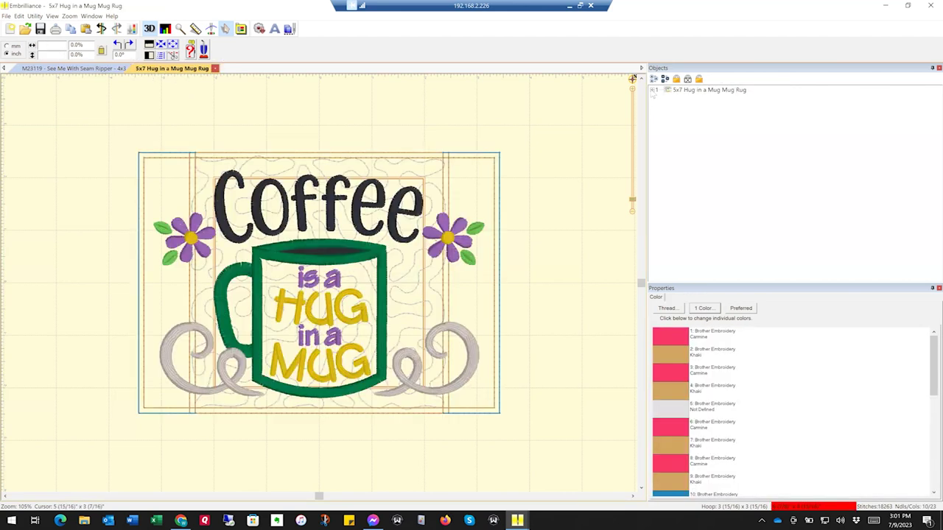
Step: Expand the 5x7 mug rug's colour list and highlight its decorative stitching from Dark Gray 1:14 to Leaf Green 1:22
left_click(653, 90)
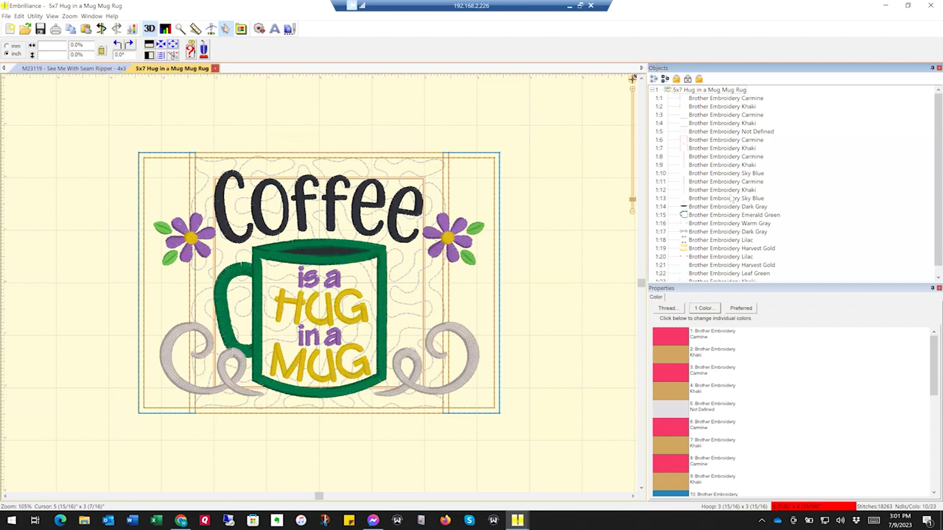
left_click(710, 209)
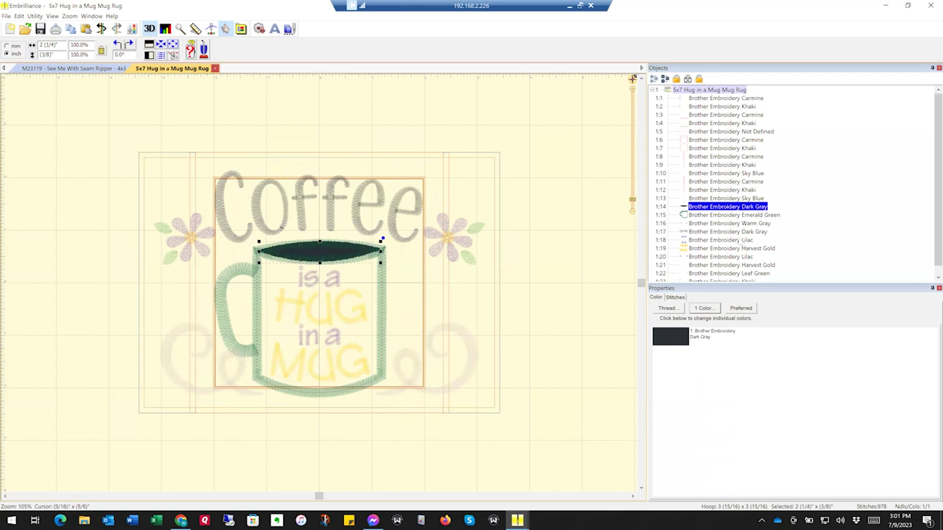
scroll(805, 225, "down", 1)
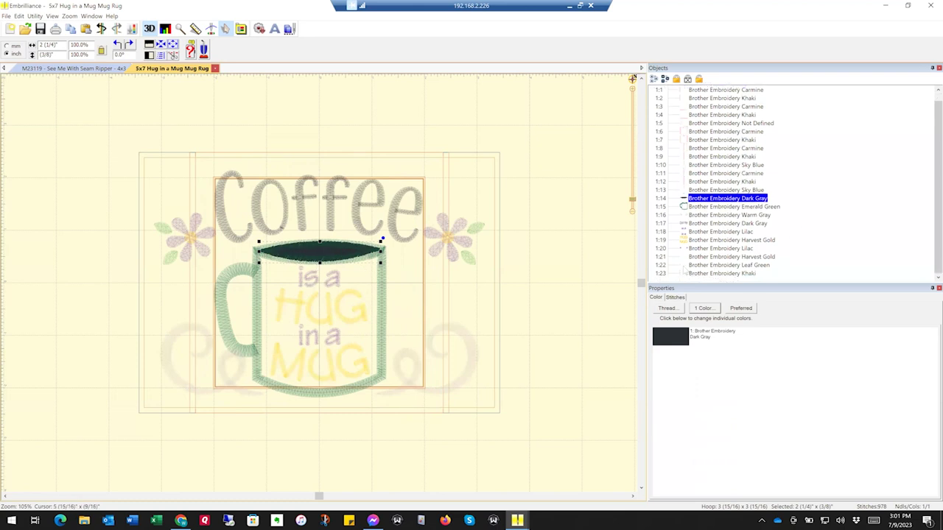
left_click(712, 265, "shift")
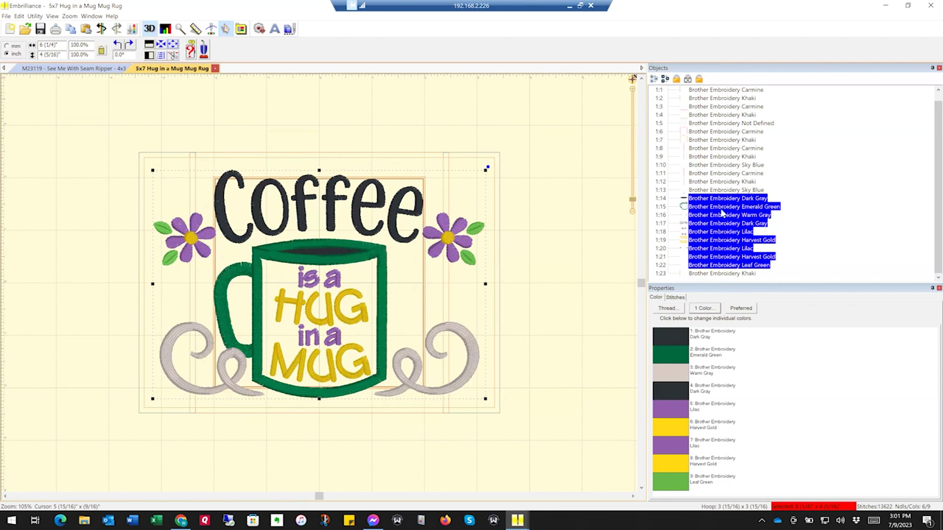
key("Escape")
key("ctrl+a")
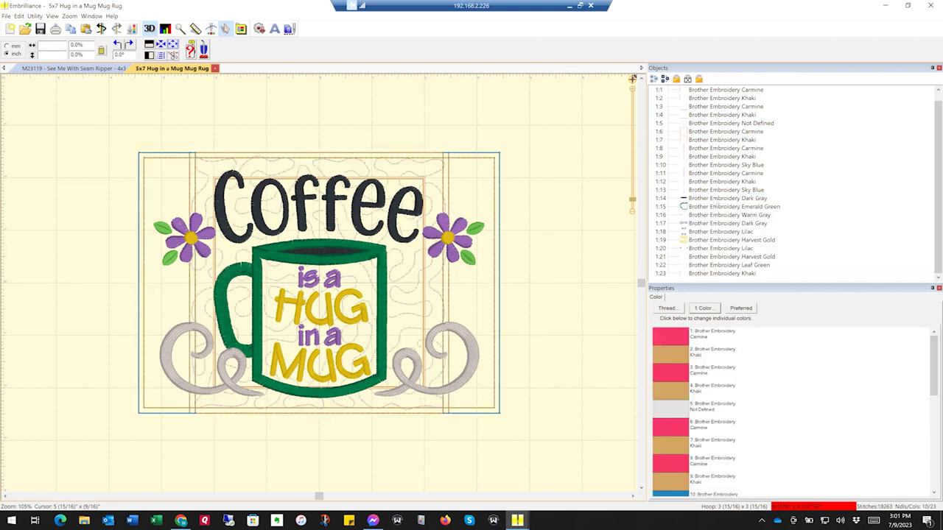
Step: Delete the decorative colour stops from Dark Gray 1:14 to Leaf Green 1:22 from the 5x7 mug rug design
left_click(713, 200)
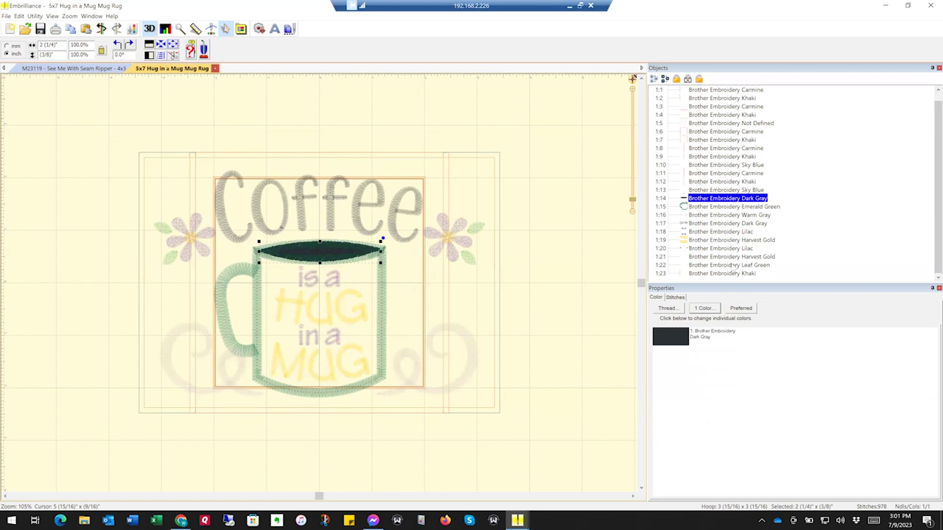
left_click(734, 265, "shift")
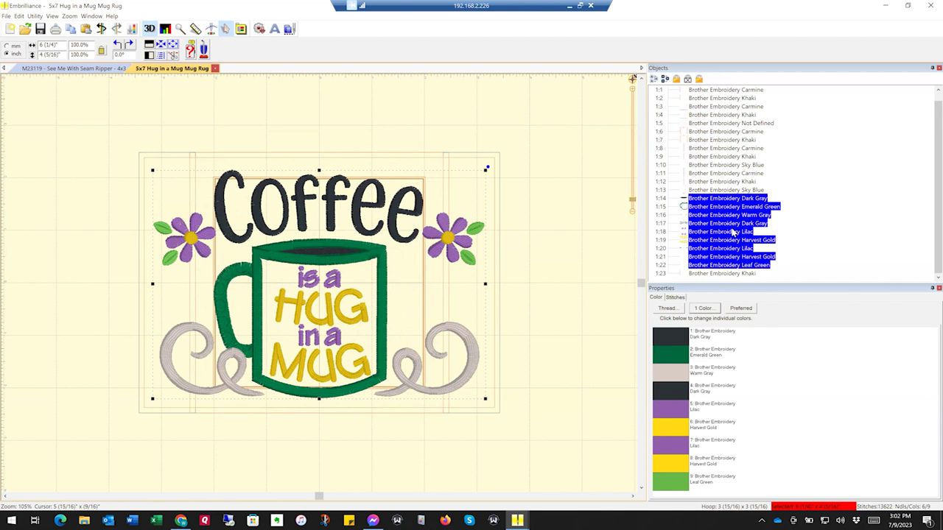
key("Delete")
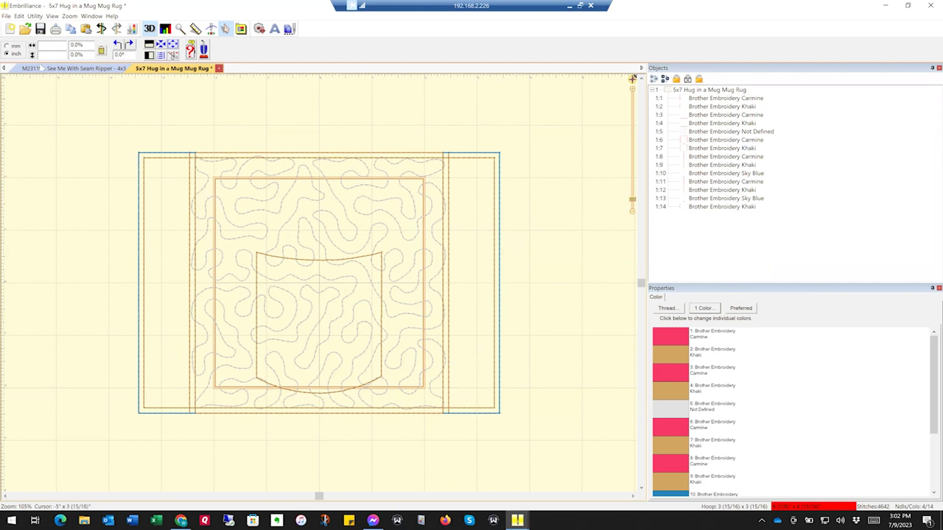
left_click(6, 15)
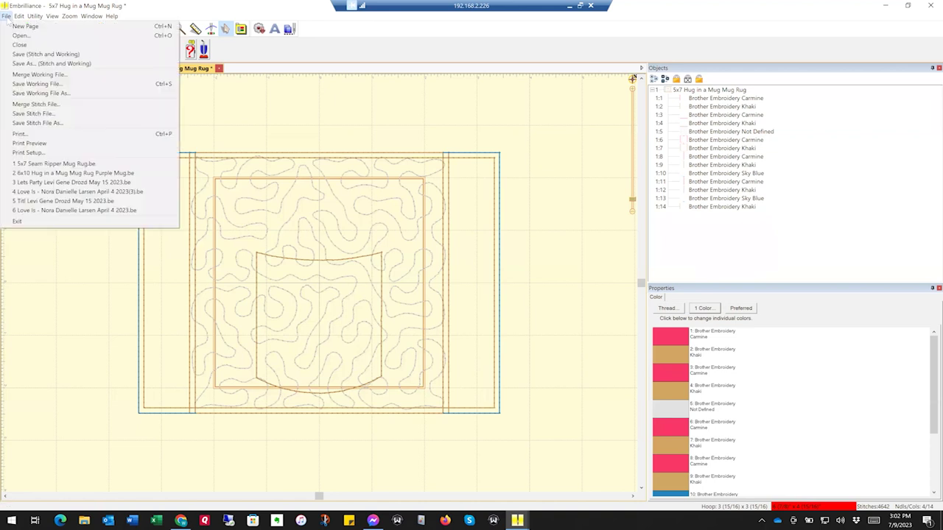
left_click(49, 65)
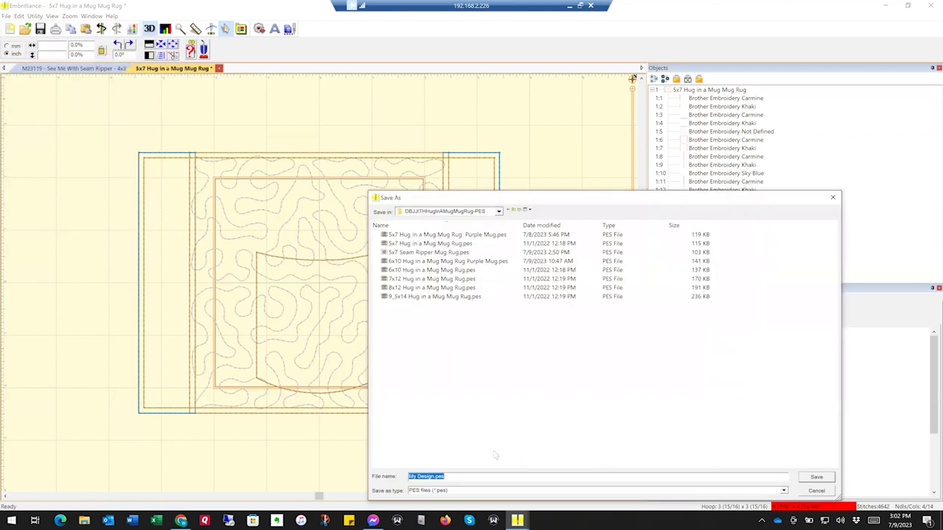
type("5x7 H")
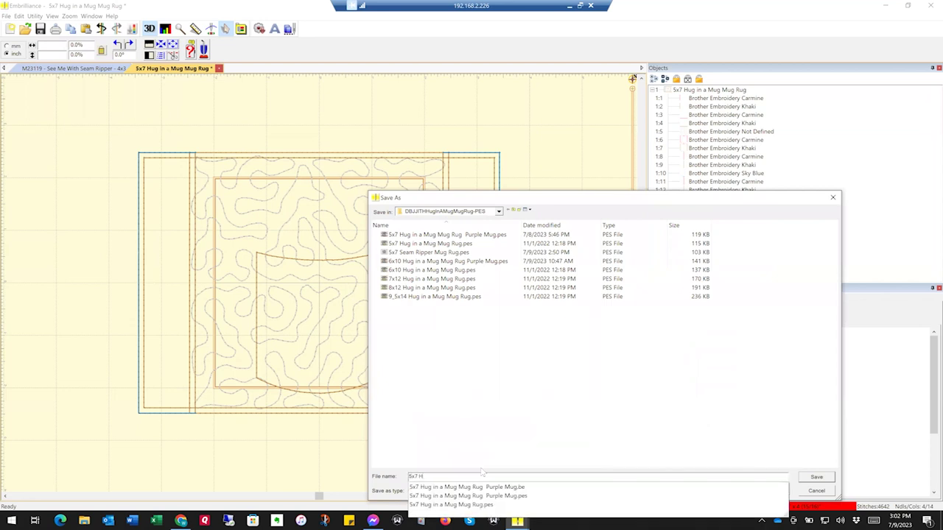
key("BackSpace")
key("BackSpace")
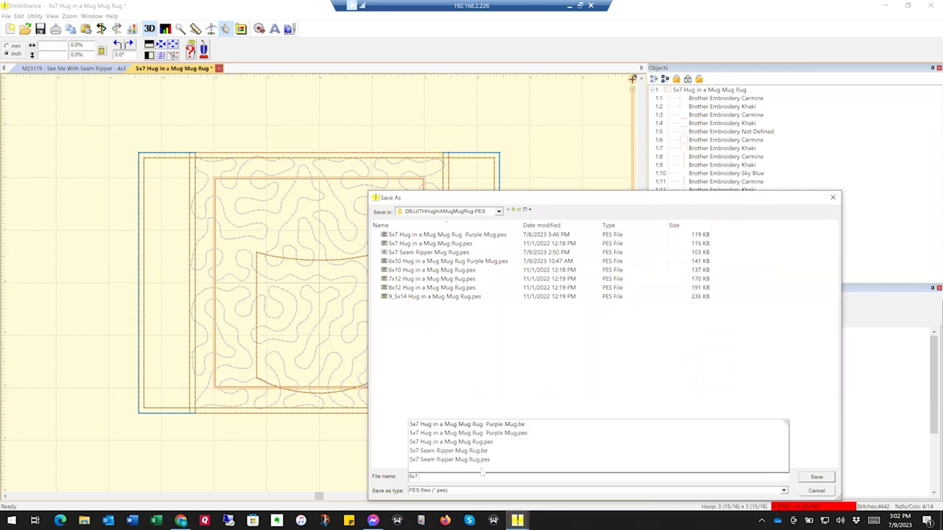
type("Mug")
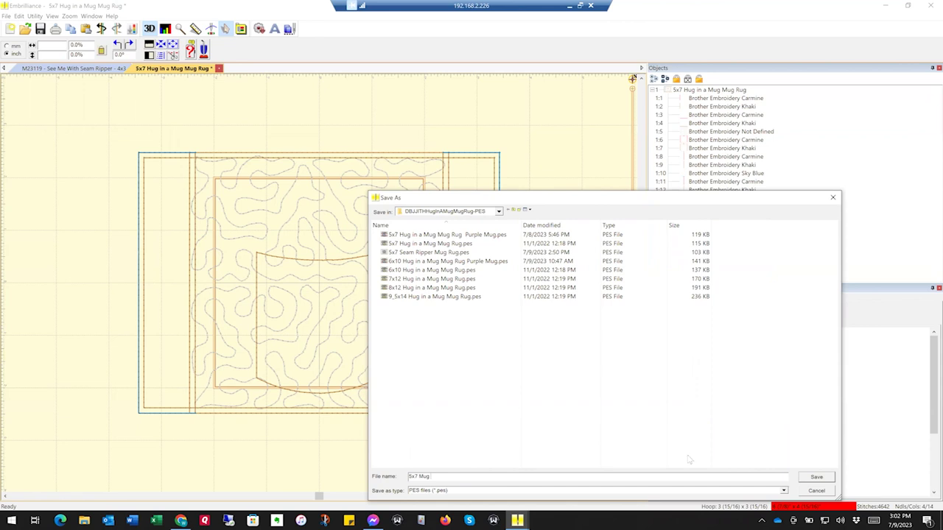
left_click(816, 491)
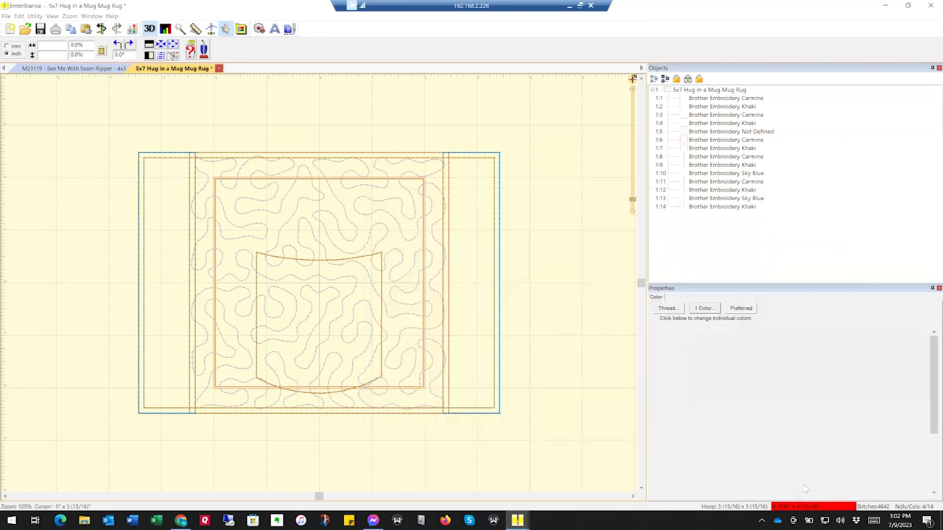
Step: Delete the pocket outline's colour stops, Carmine 1:6 and Khaki 1:7, from the 5x7 mug rug design
left_click(382, 293)
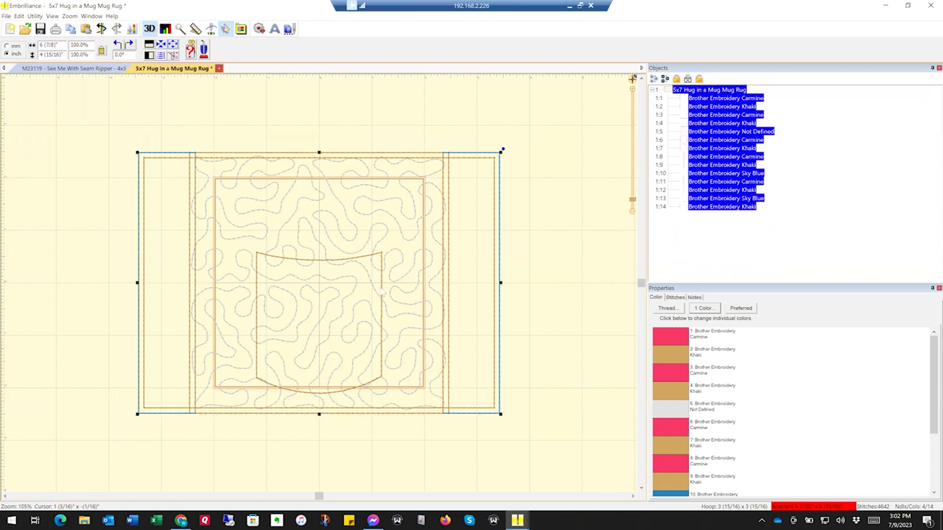
left_click(718, 207)
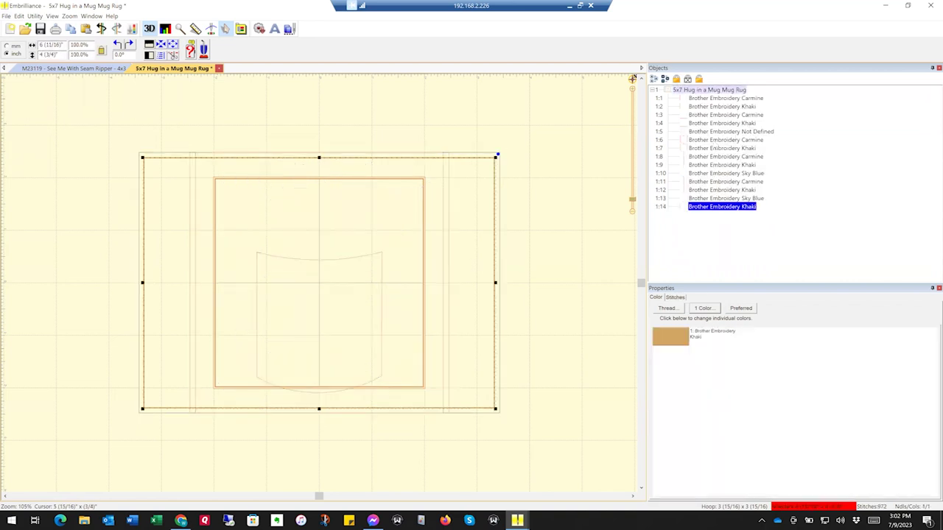
left_click(713, 140)
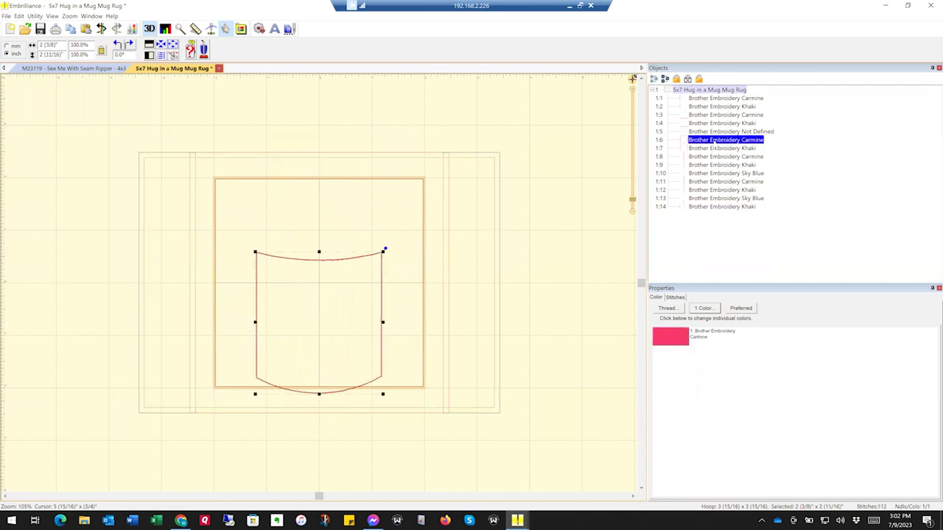
left_click(714, 148)
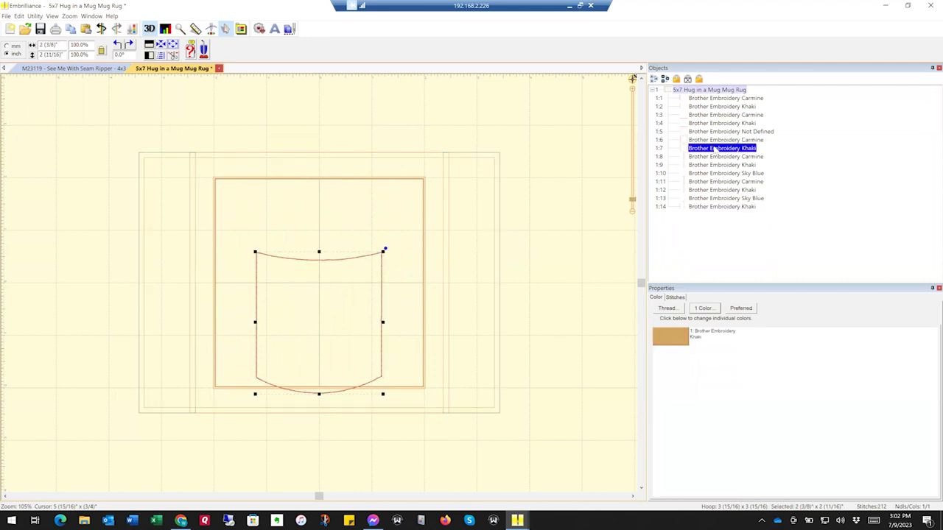
left_click(714, 140)
left_click(716, 149, "ctrl")
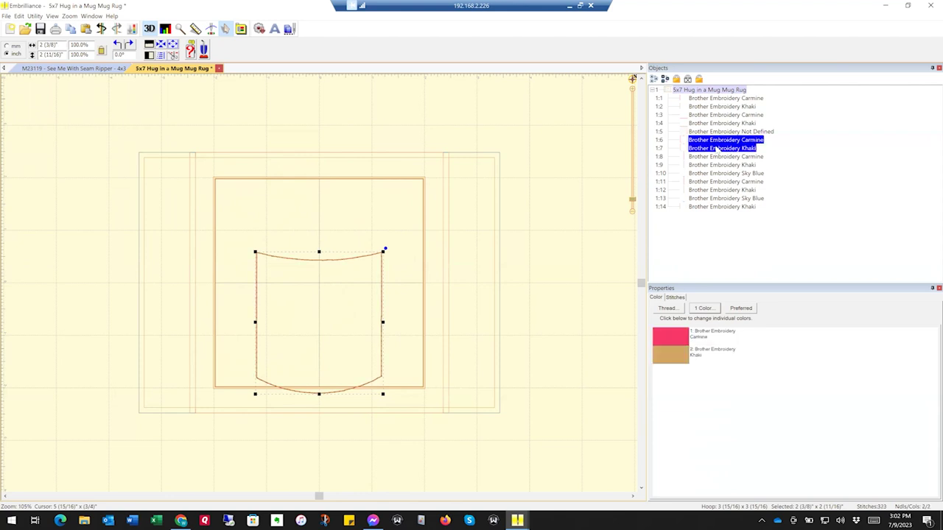
key("Delete")
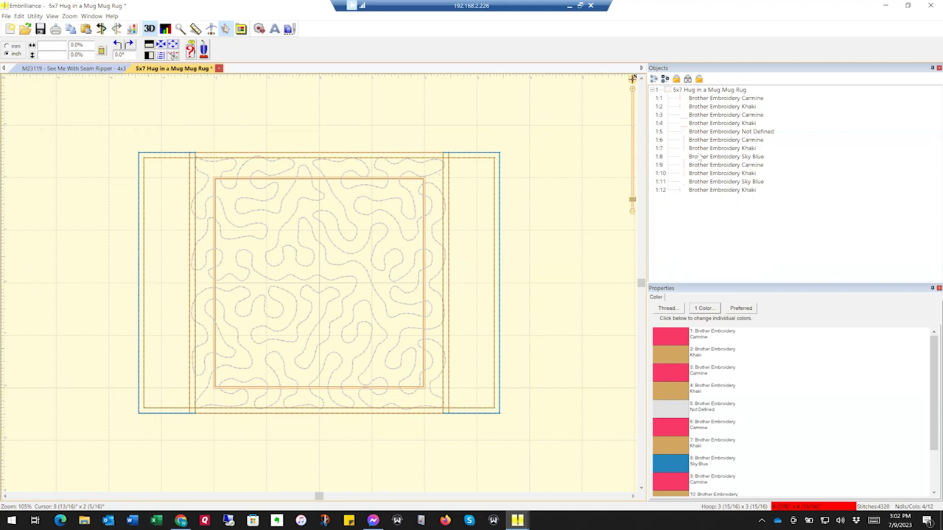
Step: Examine the 5x7 mug rug's stitching for colour stops 1:3 to 1:6 one at a time
left_click(711, 116)
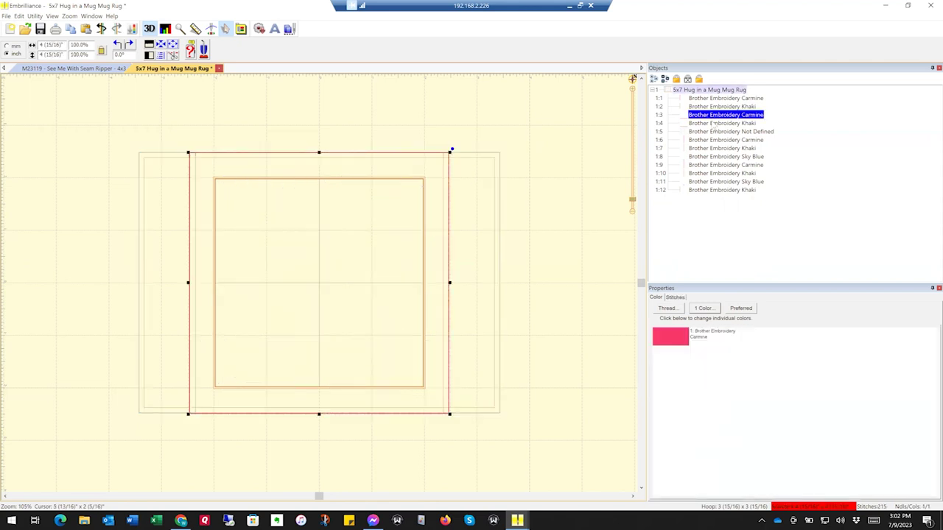
left_click(713, 123)
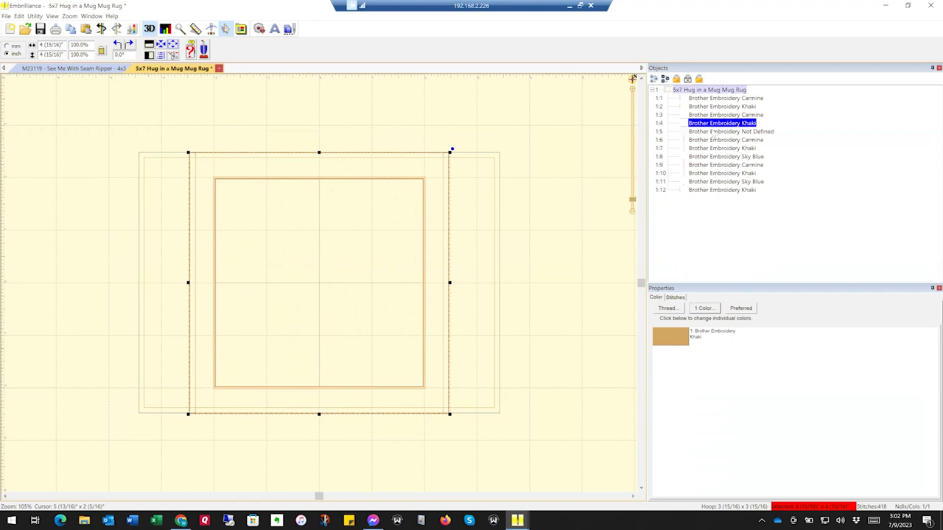
left_click(713, 132)
left_click(714, 140)
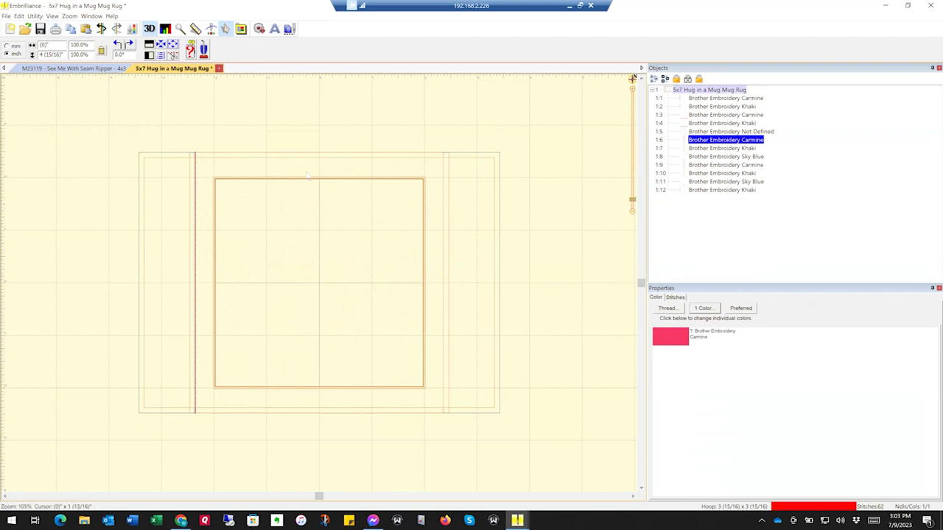
left_click(721, 221)
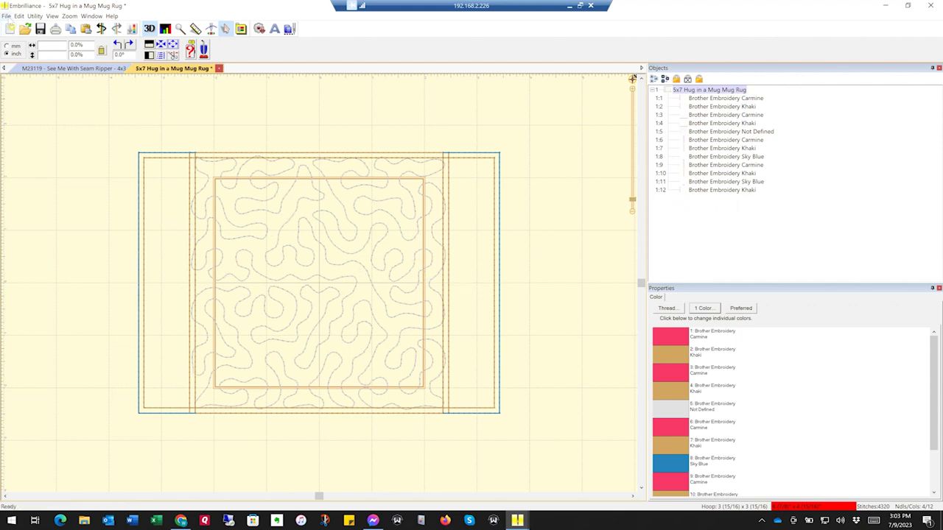
Step: Save the stitch and working files as 5x7 Mug Rug - Quilting Only in the MugRugs folder
left_click(7, 16)
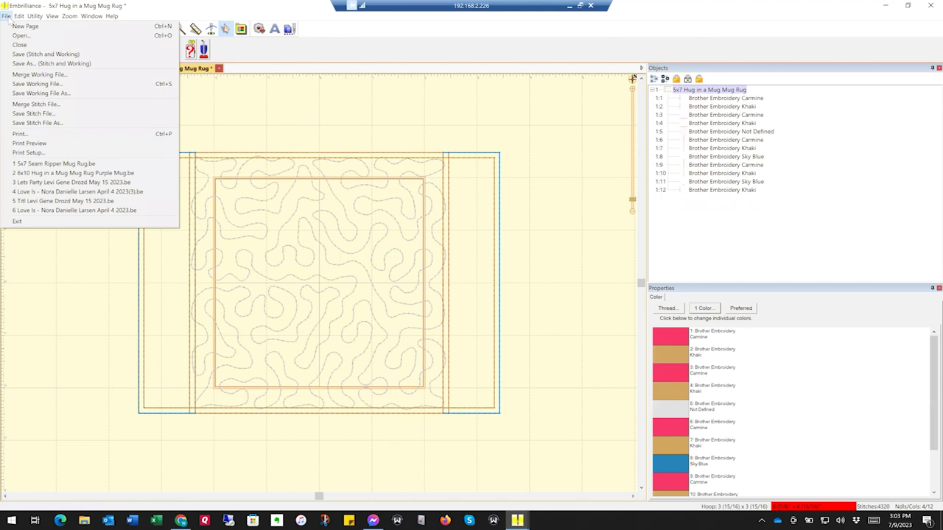
left_click(46, 63)
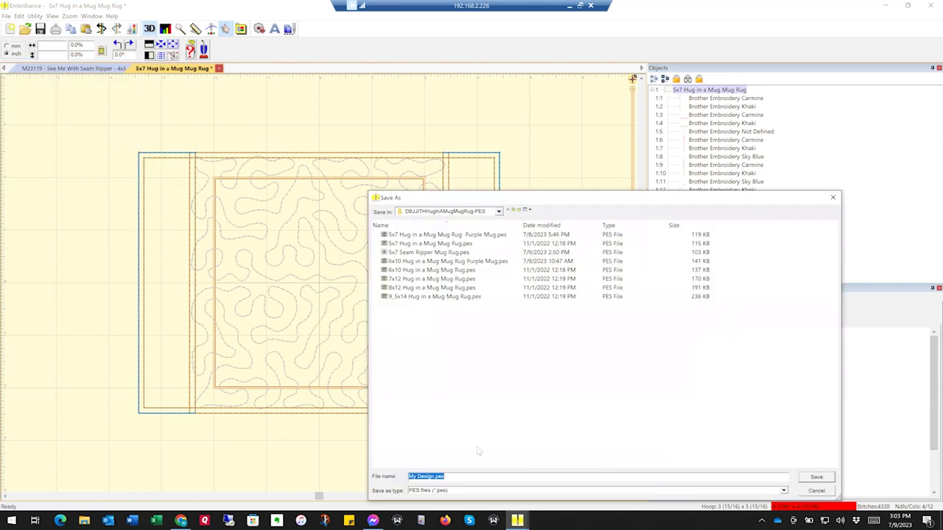
type("5x7")
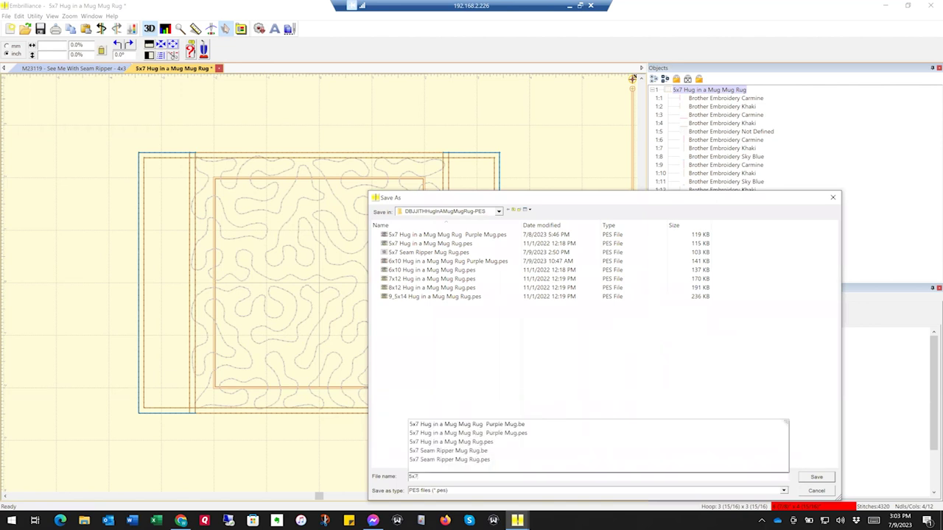
type(" Mug Rug - Quilting N")
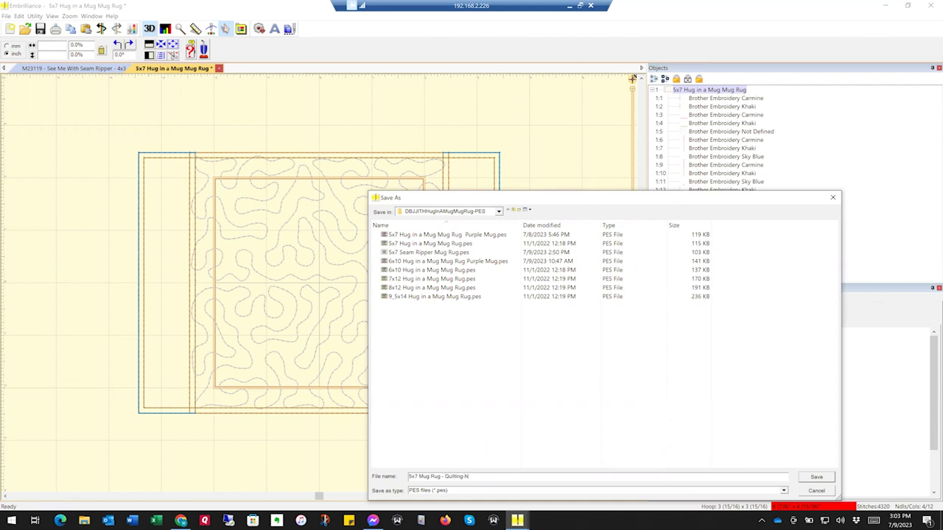
type("Desi")
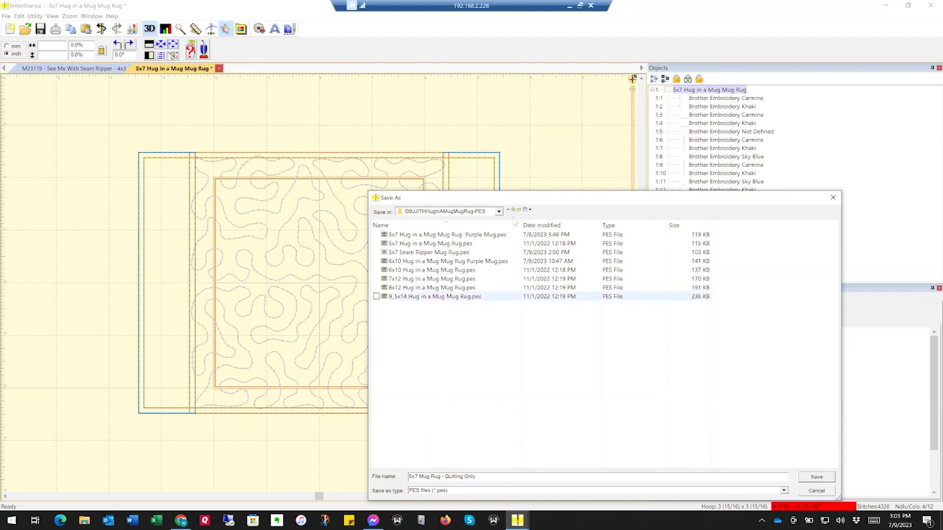
left_click(515, 212)
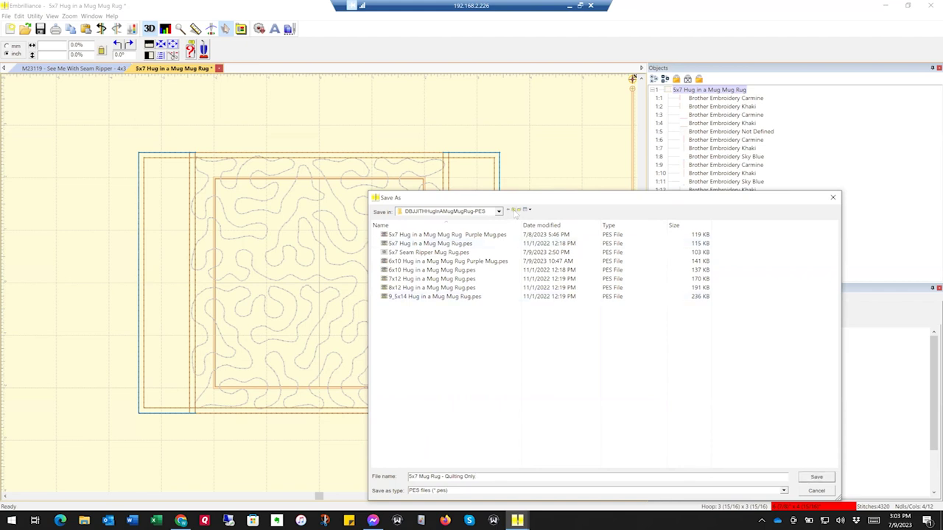
left_click(515, 211)
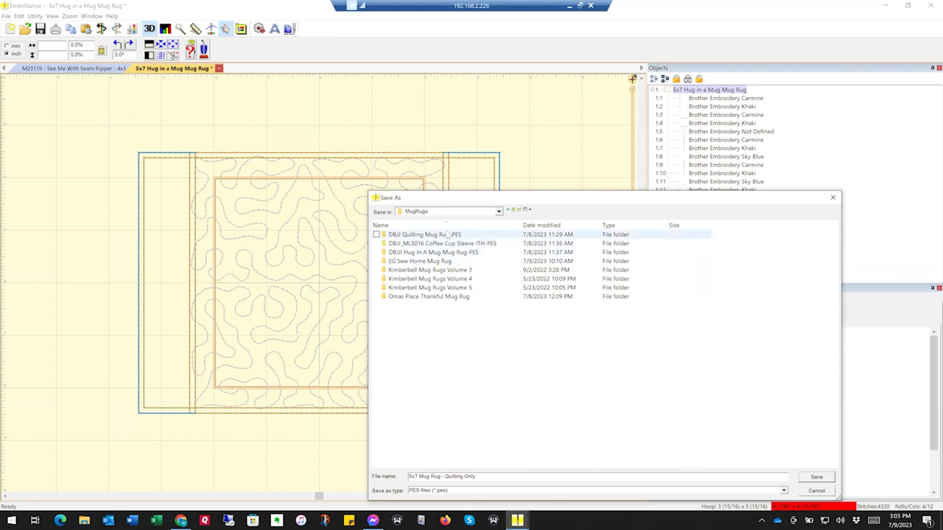
left_click(815, 478)
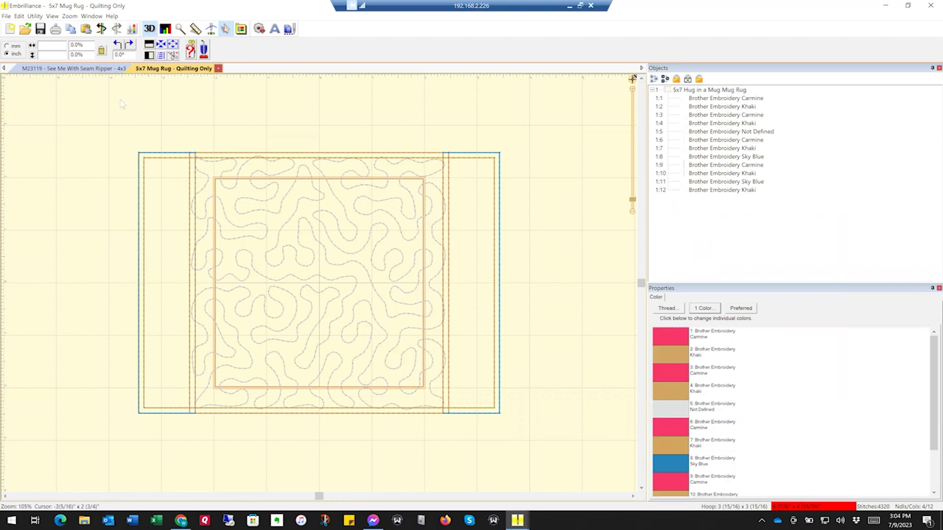
Step: Copy the M23119 - See Me With Seam Ripper - 4x3 design into the 5x7 Mug Rug - Quilting Only design
left_click(84, 69)
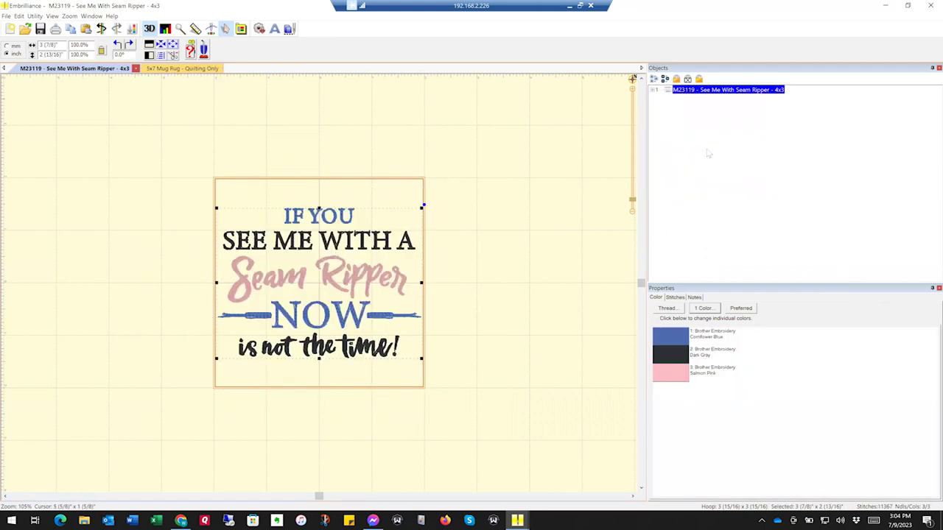
right_click(706, 93)
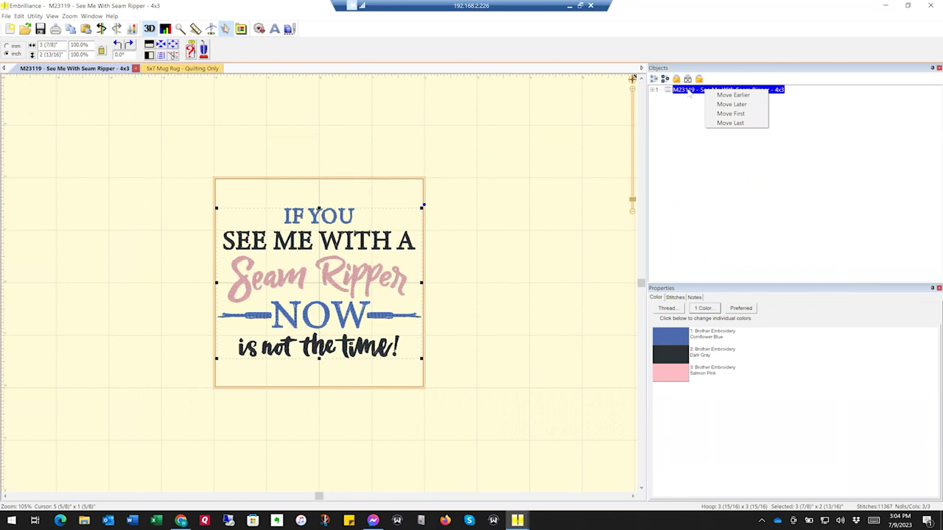
left_click(685, 110)
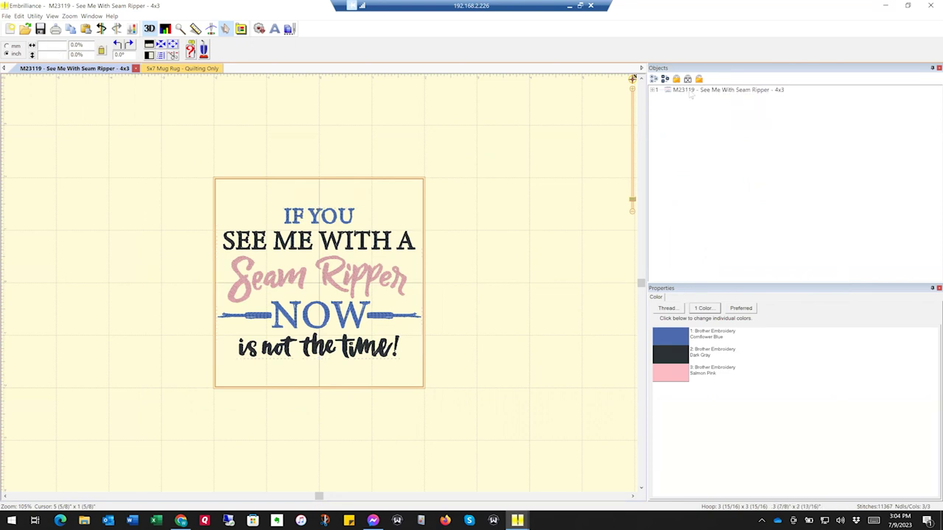
left_click(727, 92)
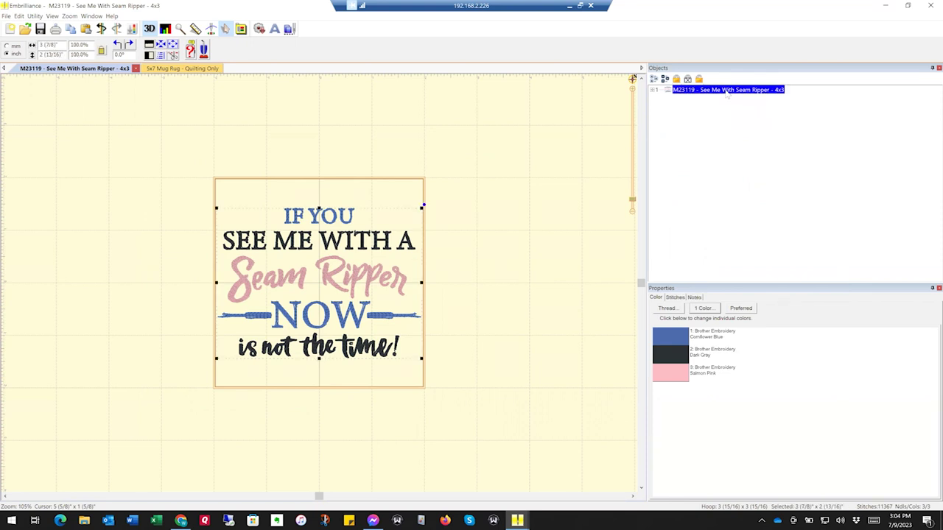
left_click(18, 16)
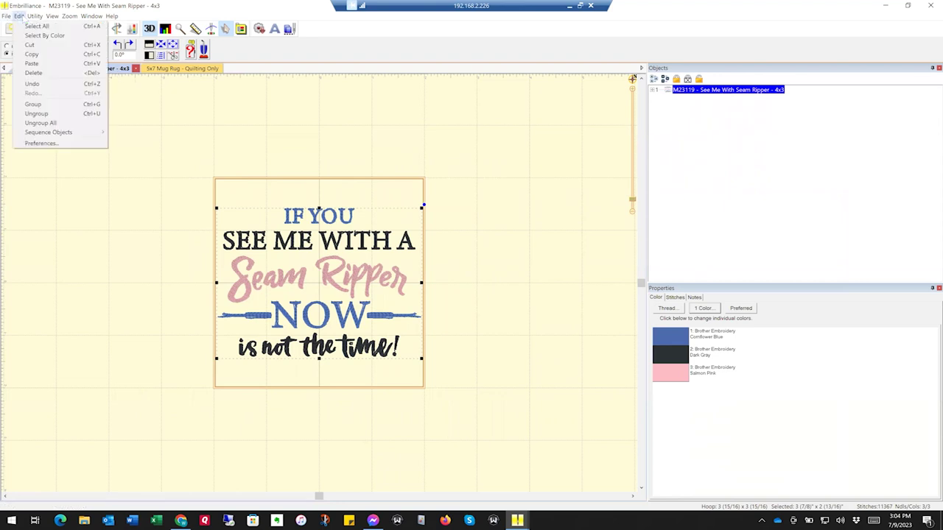
left_click(30, 54)
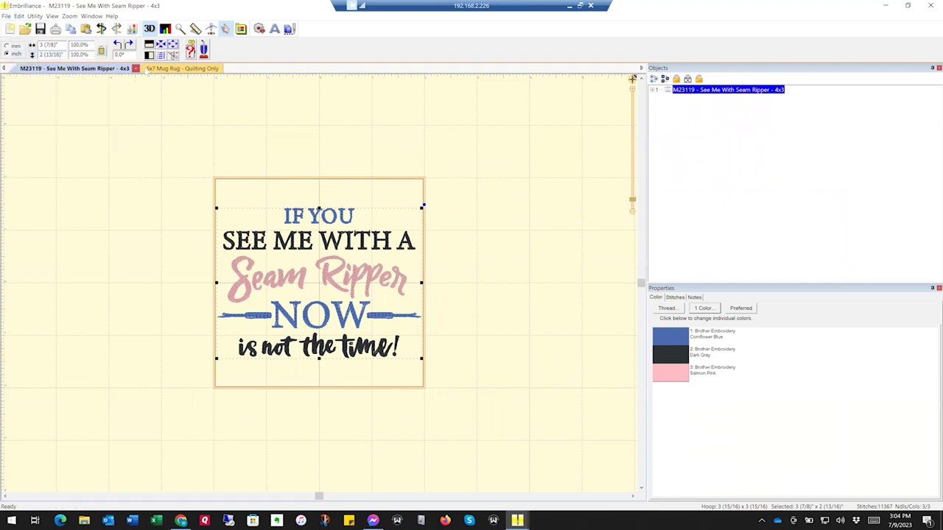
left_click(157, 69)
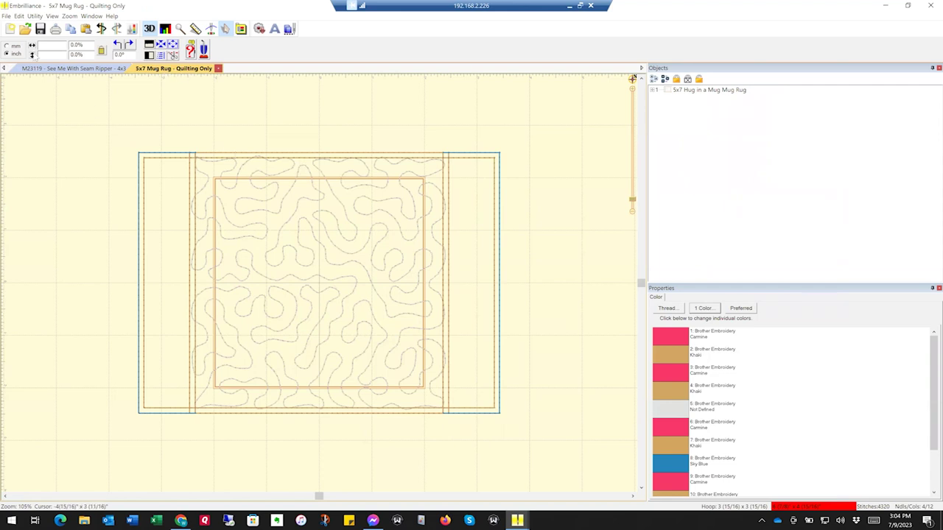
left_click(19, 15)
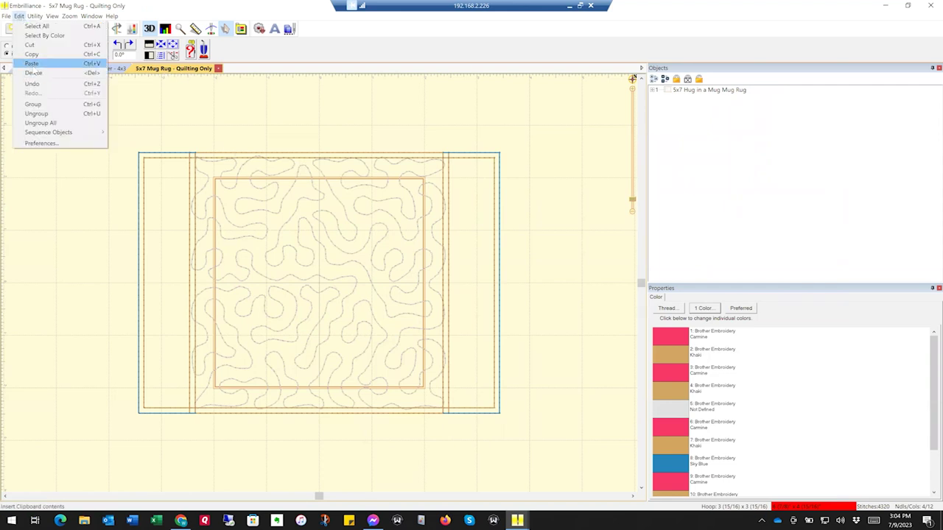
left_click(32, 63)
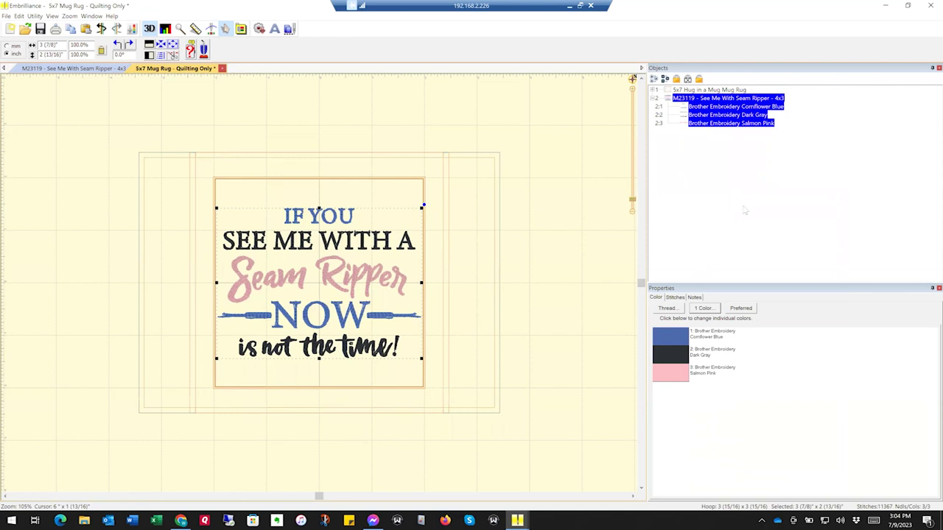
Step: Highlight the 5x7 mug rug base and the pasted Seam Ripper design to compare the two objects
left_click(715, 90)
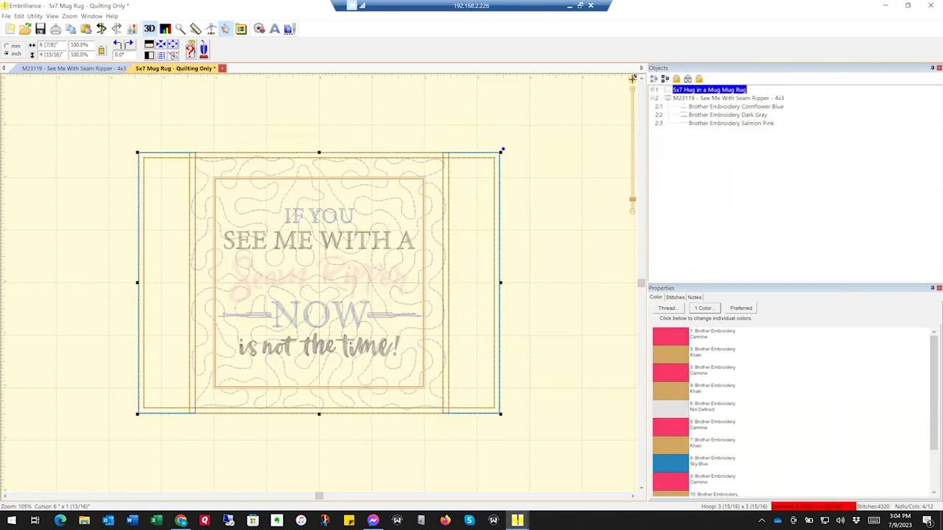
left_click(715, 101)
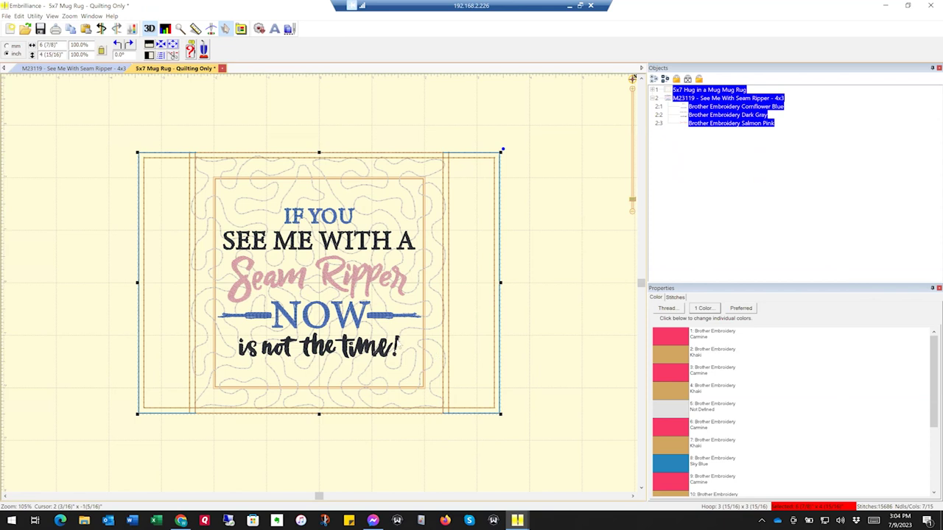
left_click(756, 222)
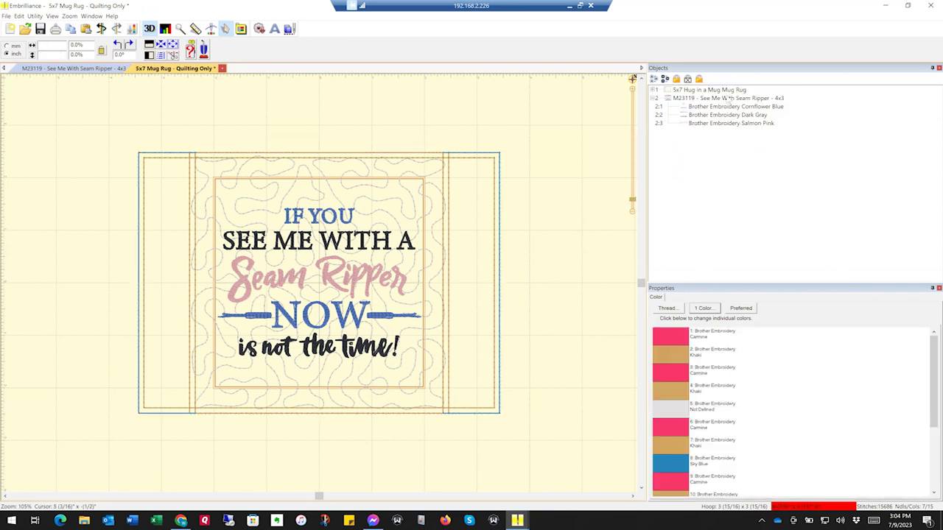
Step: Try enlarging the pasted Seam Ripper design proportionally to 102.7% and undo the resize
left_click(728, 99)
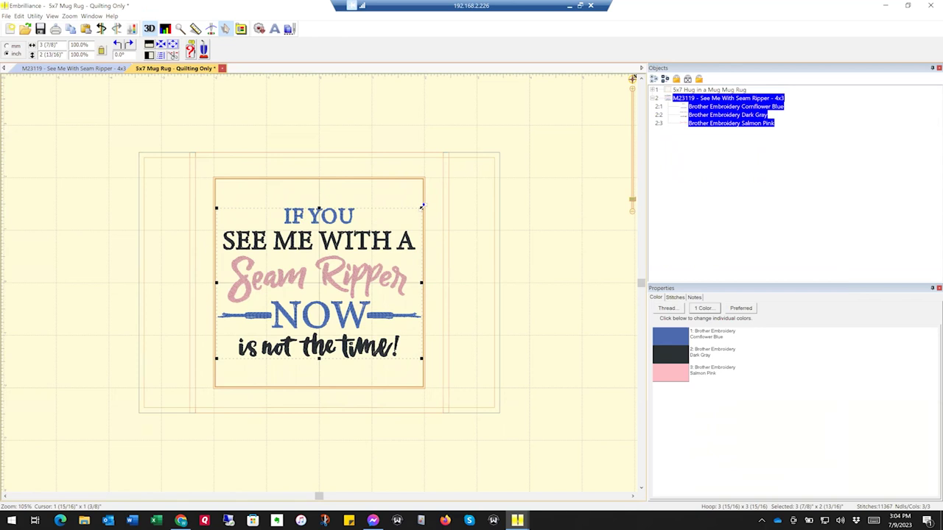
left_click_drag(426, 203, 430, 207)
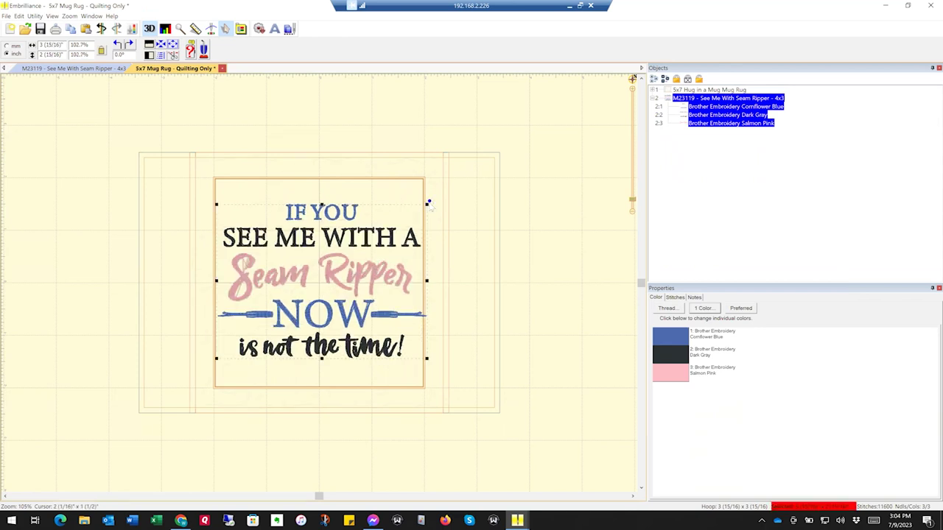
key("ctrl+z")
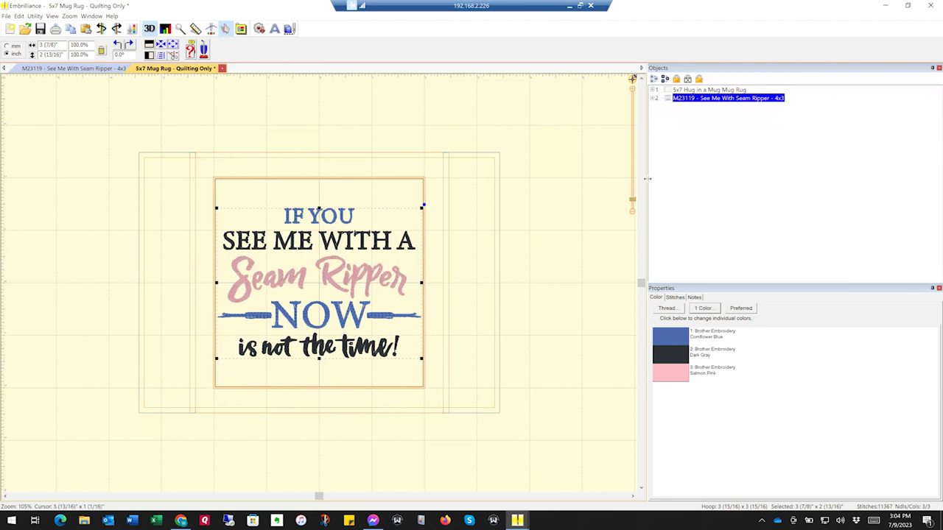
Step: Expand the 5x7 Hug in a Mug Mug Rug object's colours and paste a full copy of it after the Seam Ripper design
left_click(652, 89)
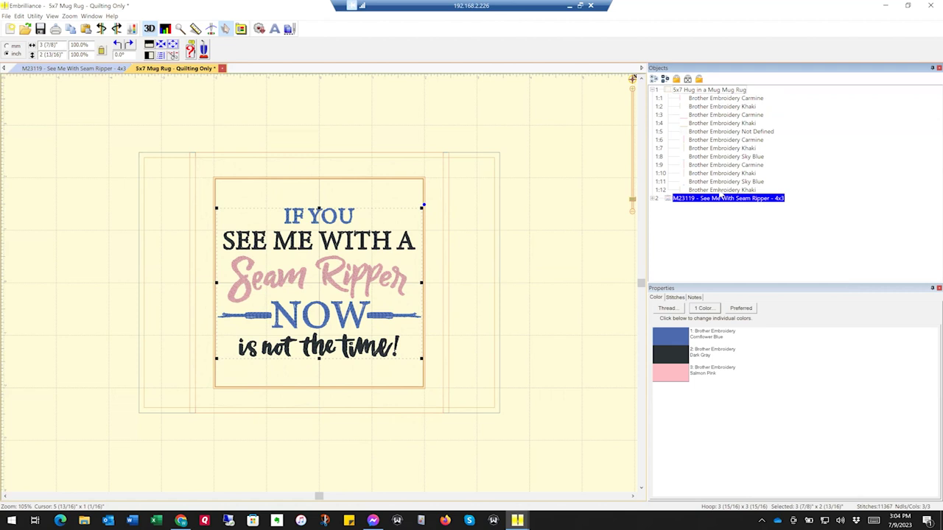
left_click(722, 191)
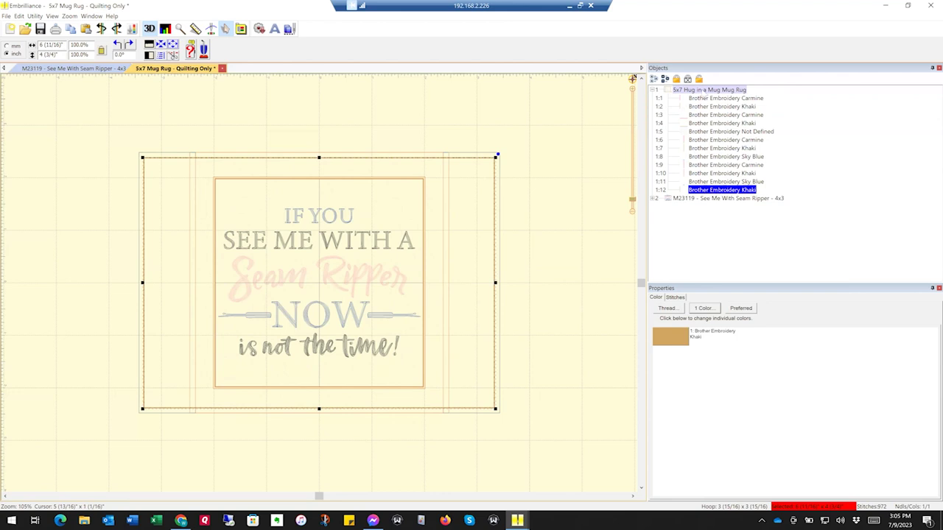
left_click(703, 90)
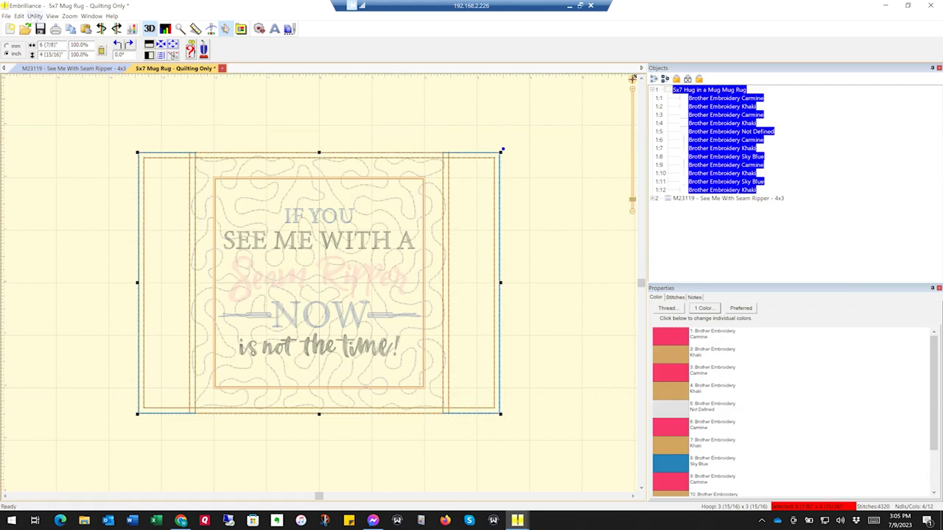
left_click(19, 15)
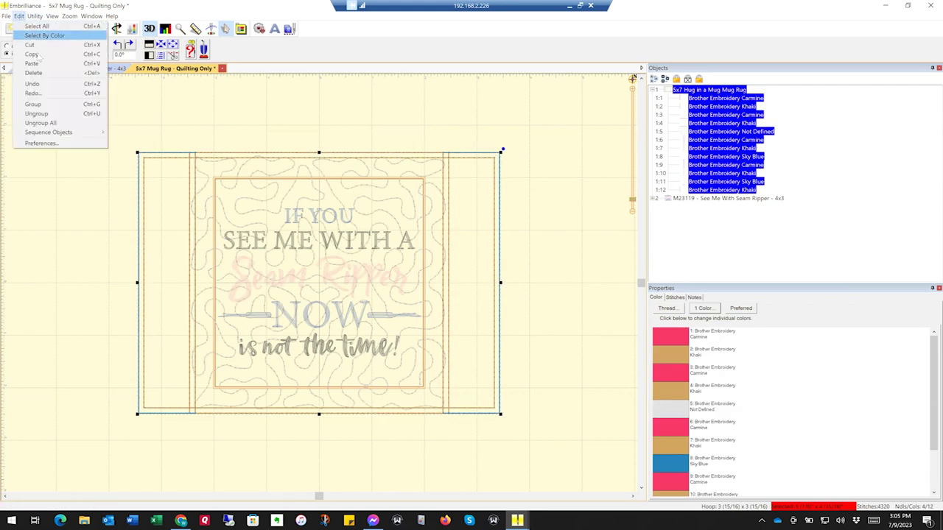
left_click(38, 56)
left_click(18, 16)
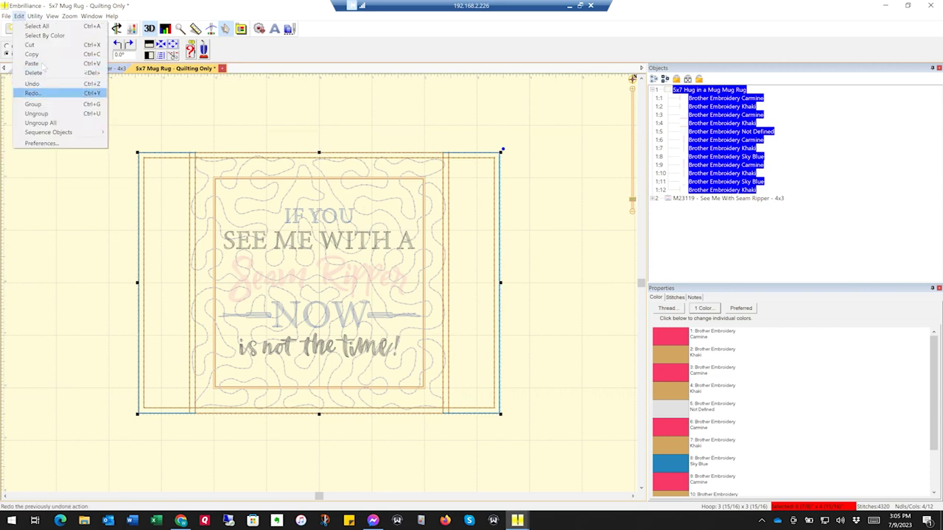
left_click(33, 64)
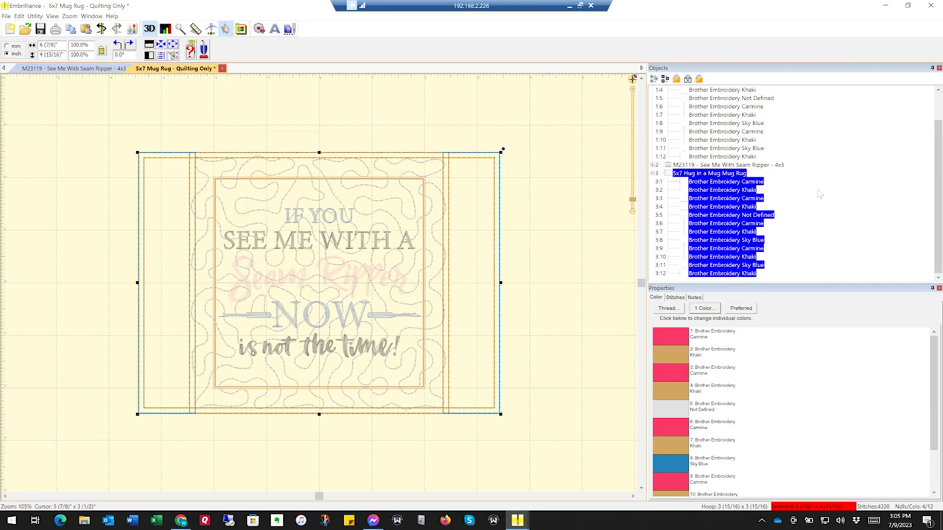
Step: Delete the last Khaki colour stop, 1:12, from the original mug rug object above the Seam Ripper design
left_click(768, 196)
left_click(702, 181)
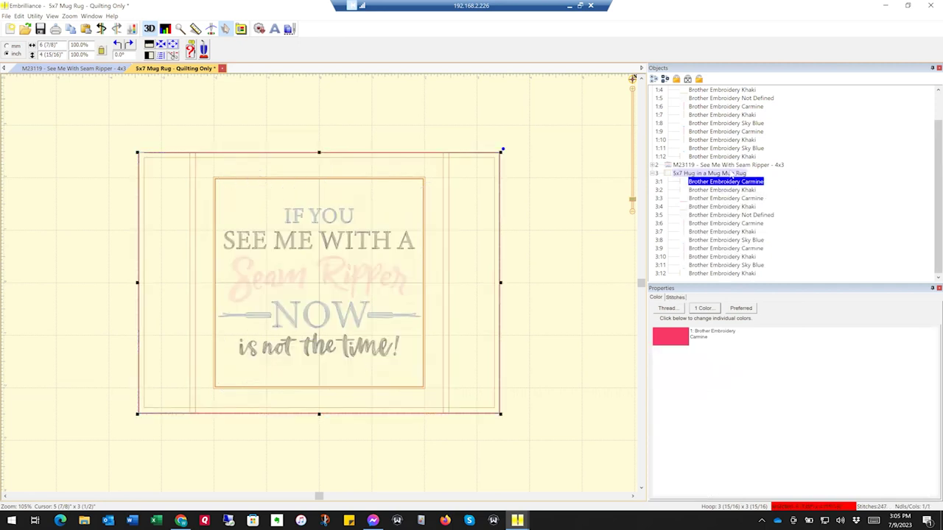
scroll(838, 174, "up", 1)
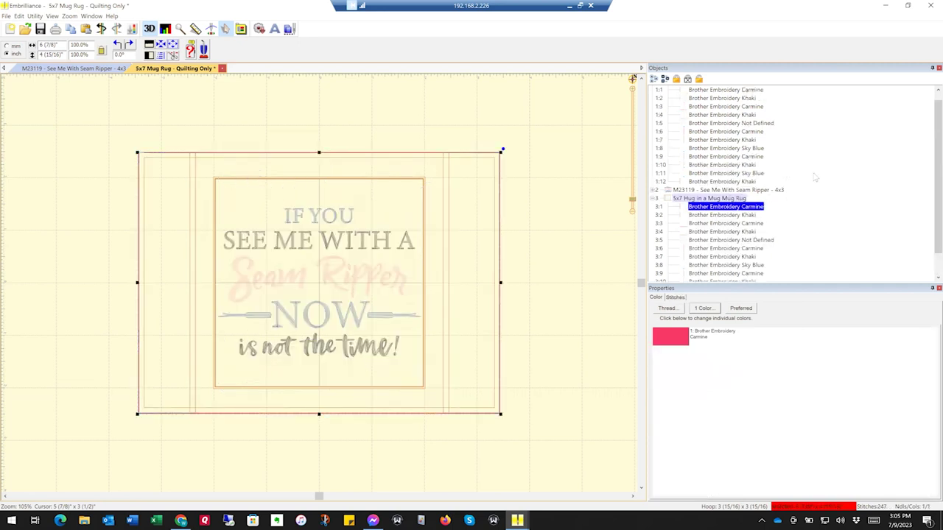
scroll(816, 180, "up", 1)
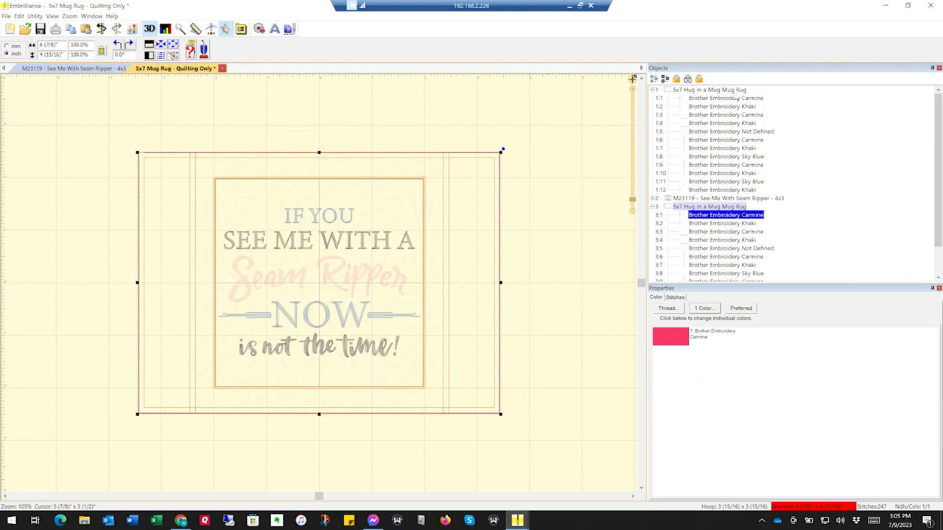
left_click(751, 190)
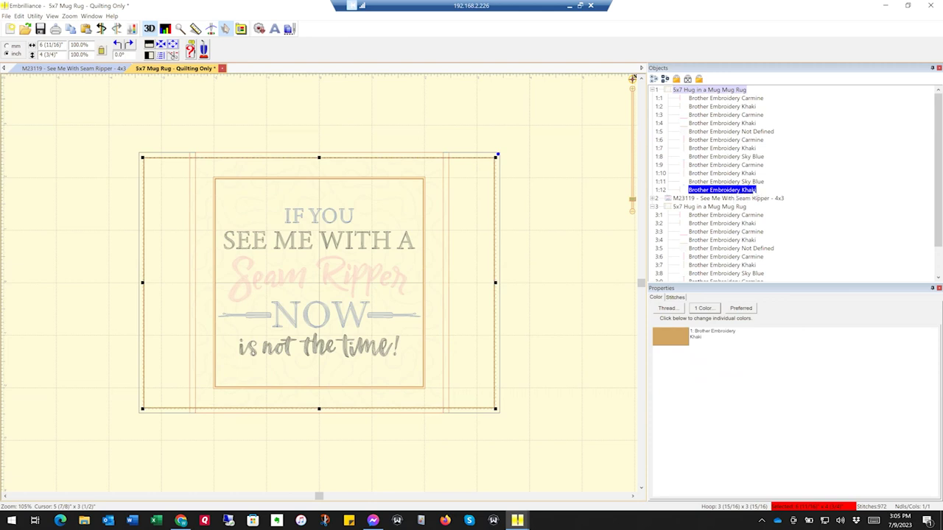
left_click(709, 89)
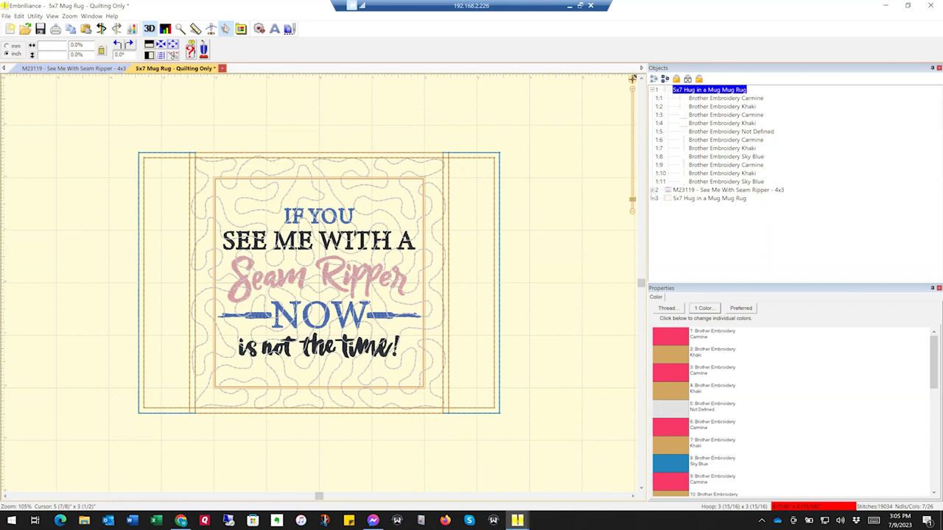
Step: Delete colour stops 3:1 through 3:11 from the duplicated mug rug object, leaving only its final Khaki stop
left_click(652, 190)
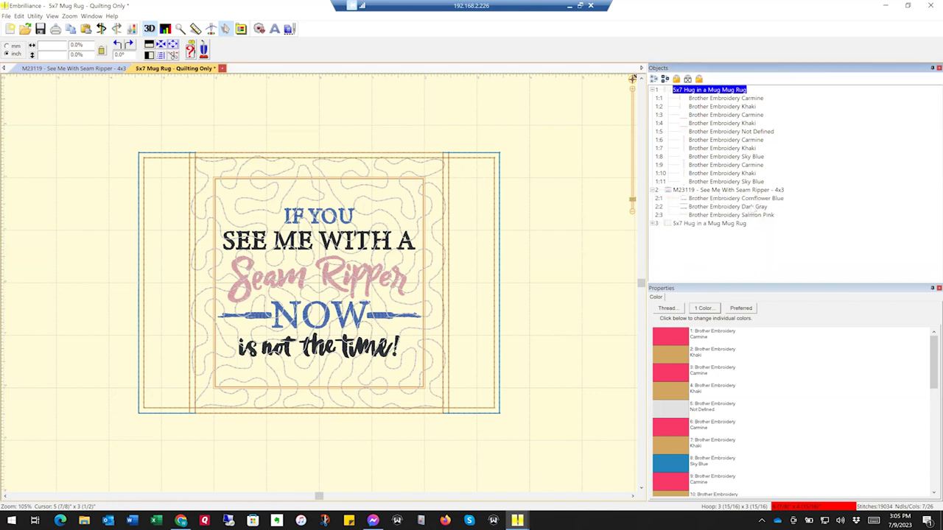
left_click(739, 193)
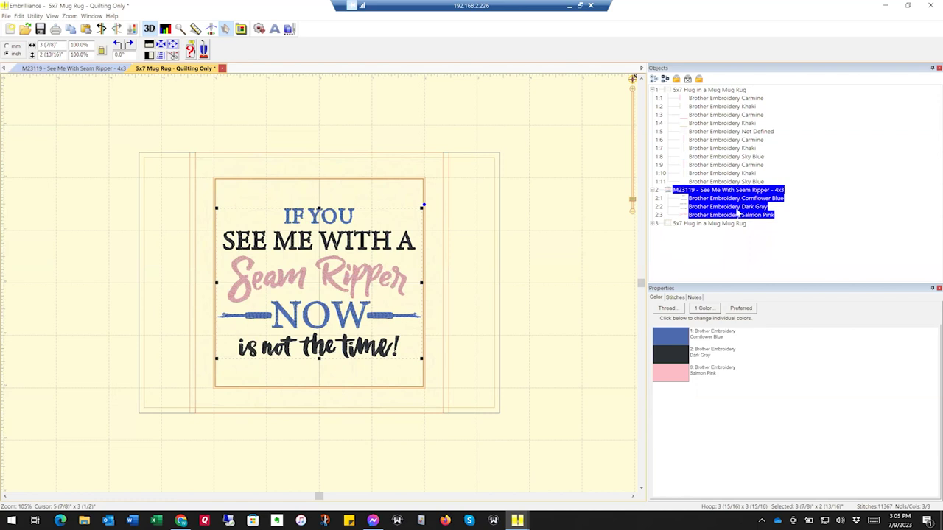
left_click(727, 224)
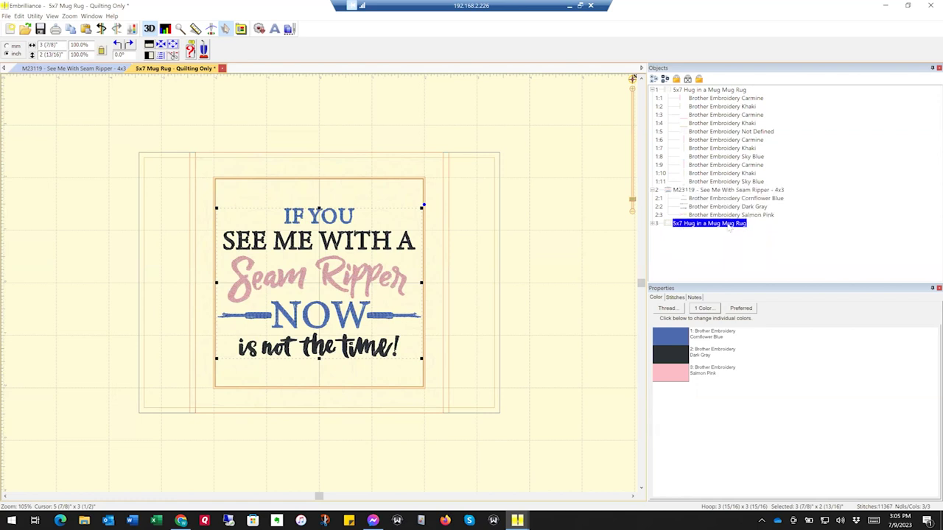
left_click(653, 223)
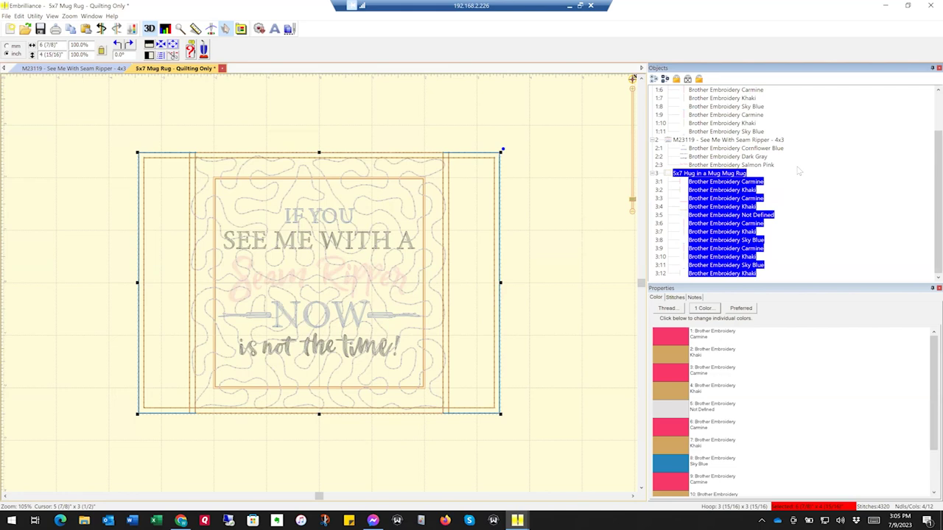
left_click(728, 182)
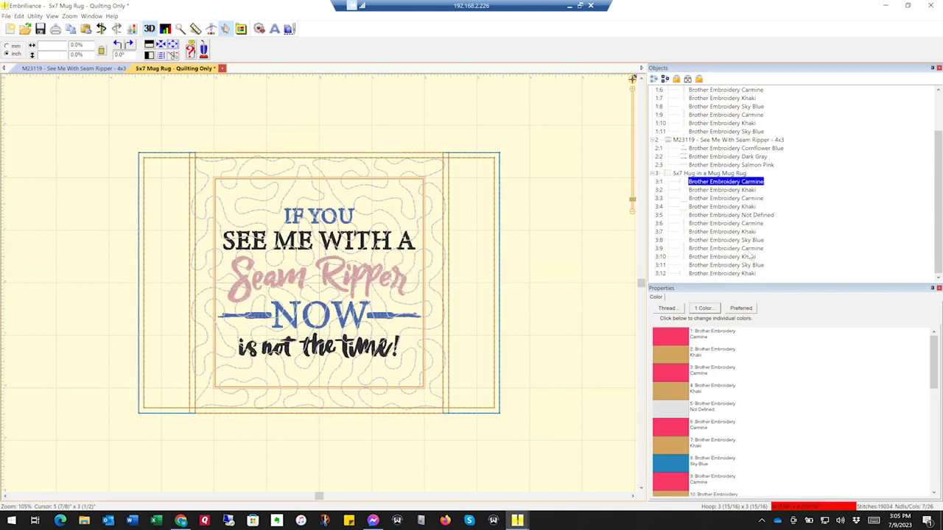
left_click(759, 264, "shift")
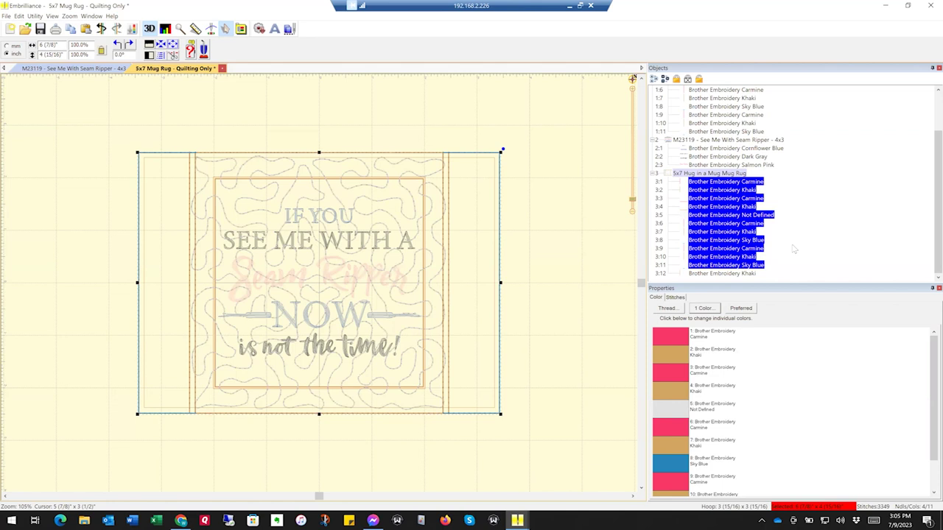
key("Delete")
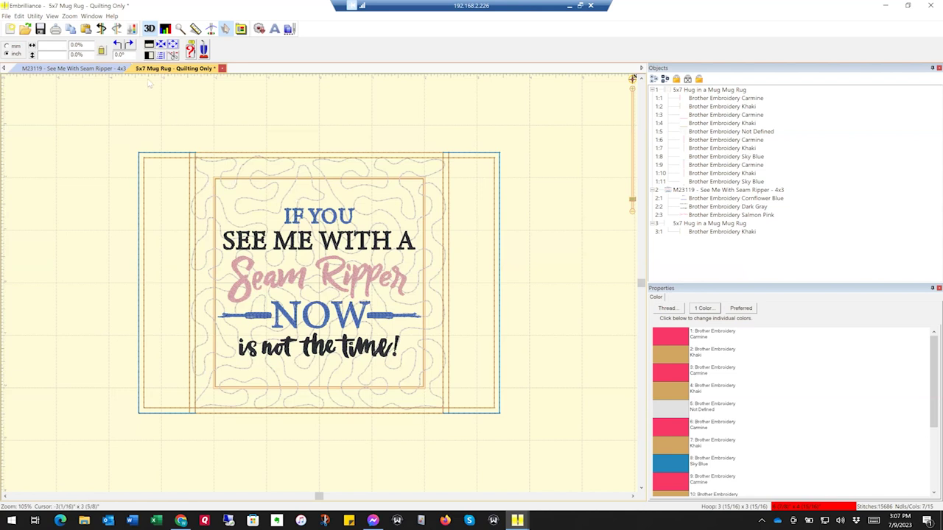
Step: Save the combined stitch and working files in the MugRugs folder as 5x7 Mug Rug - See Me with Seam Ripper
left_click(6, 16)
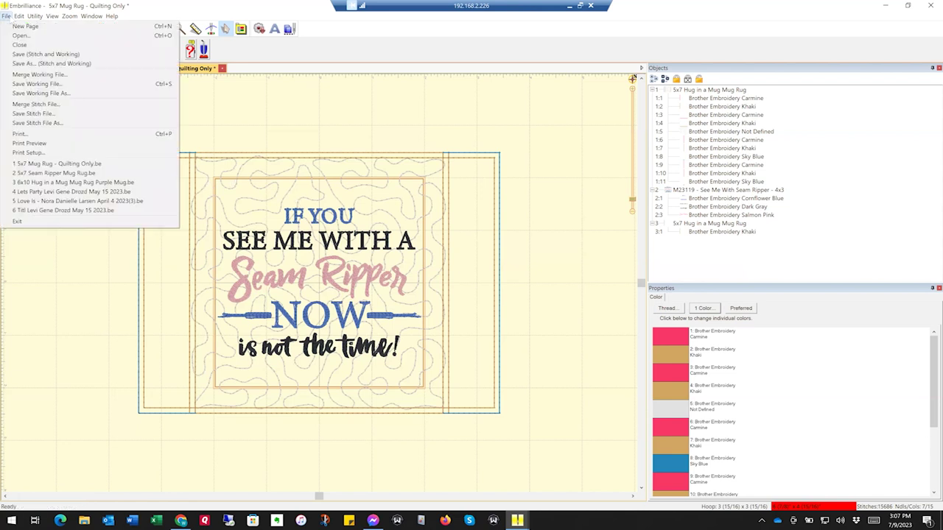
left_click(26, 63)
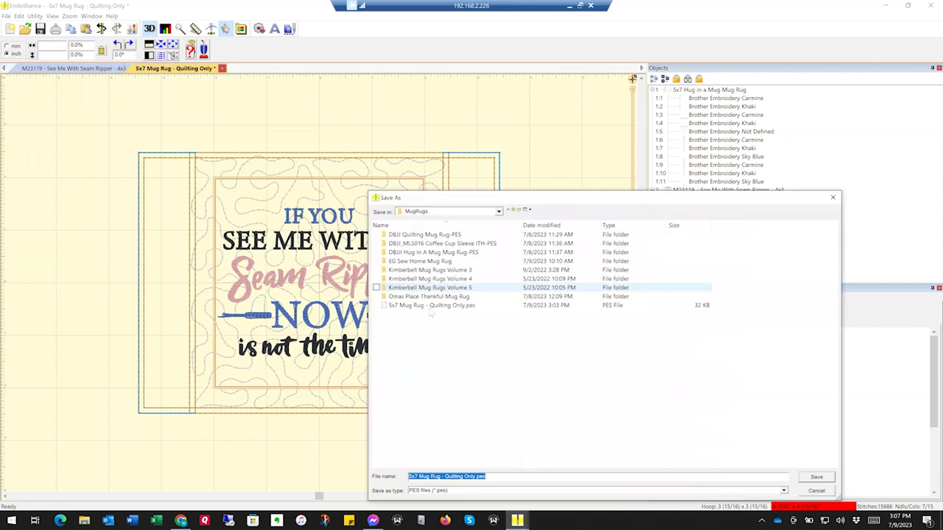
left_click(435, 477)
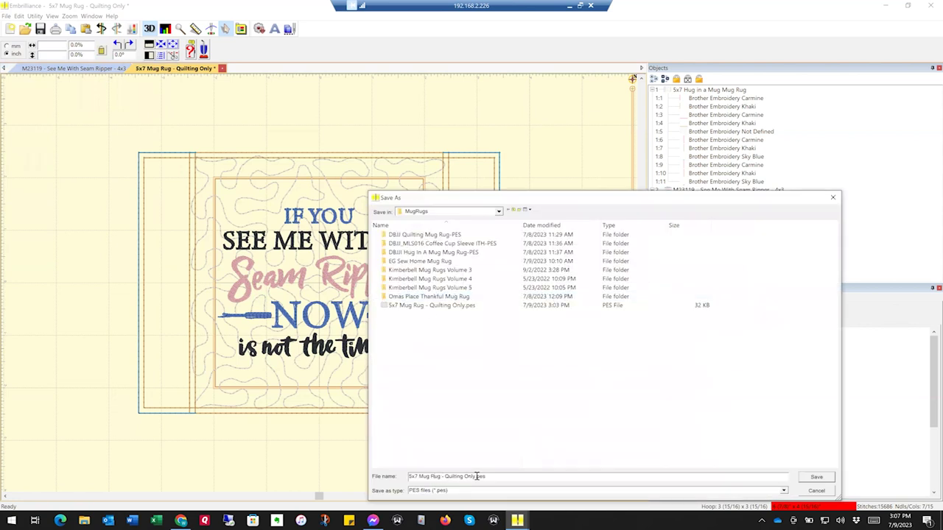
left_click_drag(476, 477, 445, 479)
type("See Me with Seam Ripper")
left_click(817, 478)
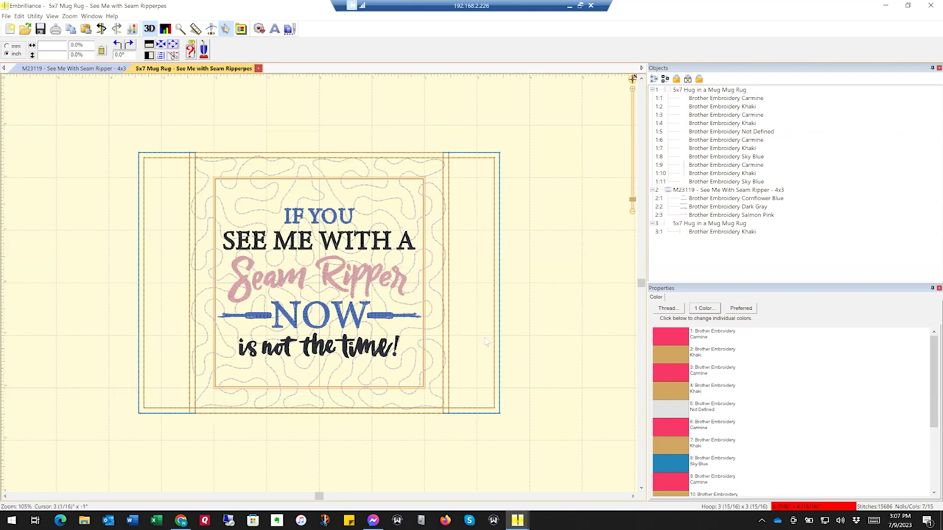
Step: Switch to Chrome to examine the red mug rug's quilting on the Simply Quilted Mug Rug Set 1 page, and return to Embrilliance
left_click(181, 521)
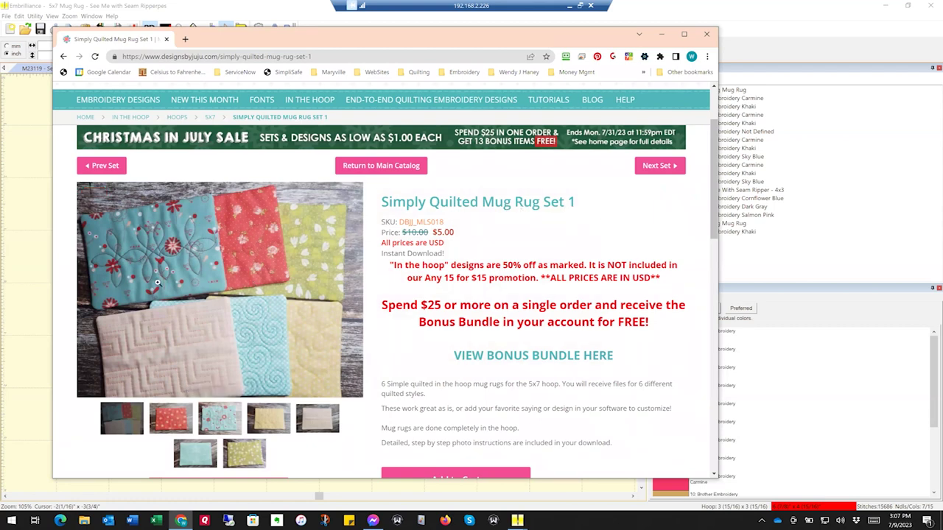
mouse_move(267, 274)
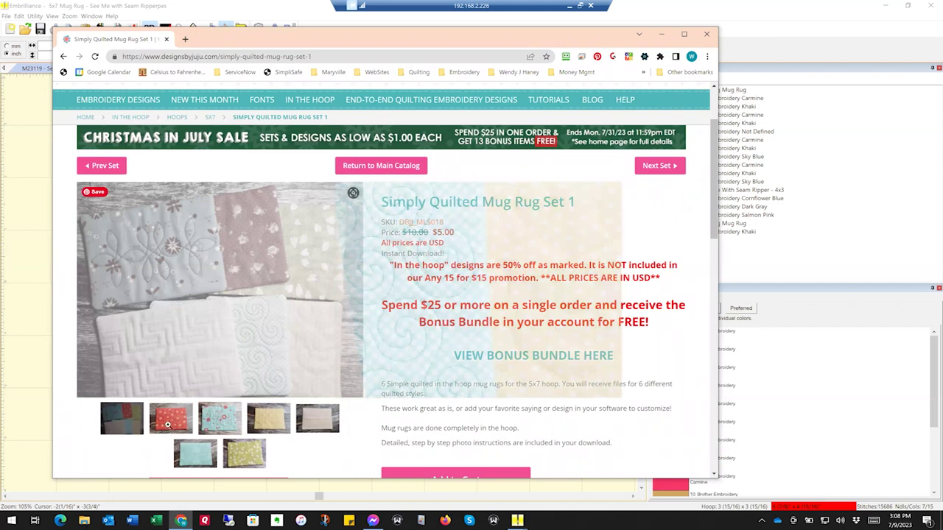
left_click(179, 427)
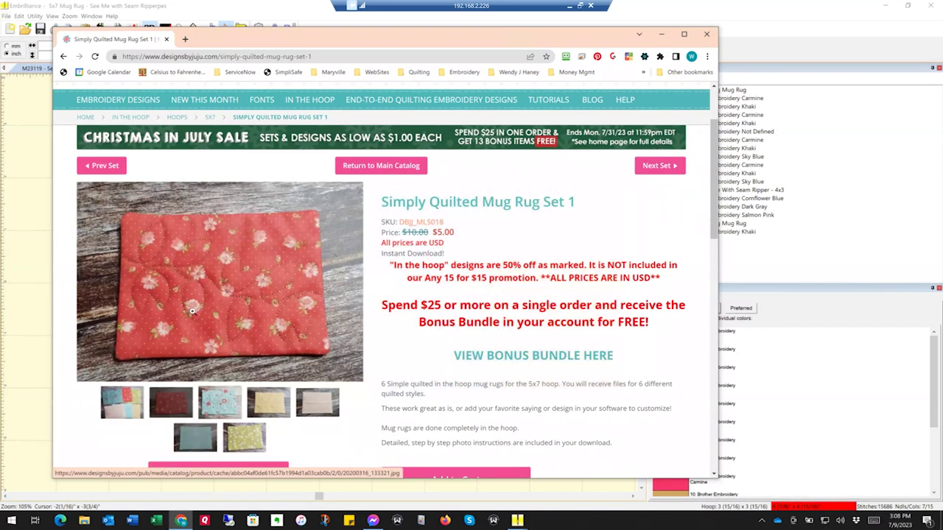
mouse_move(191, 308)
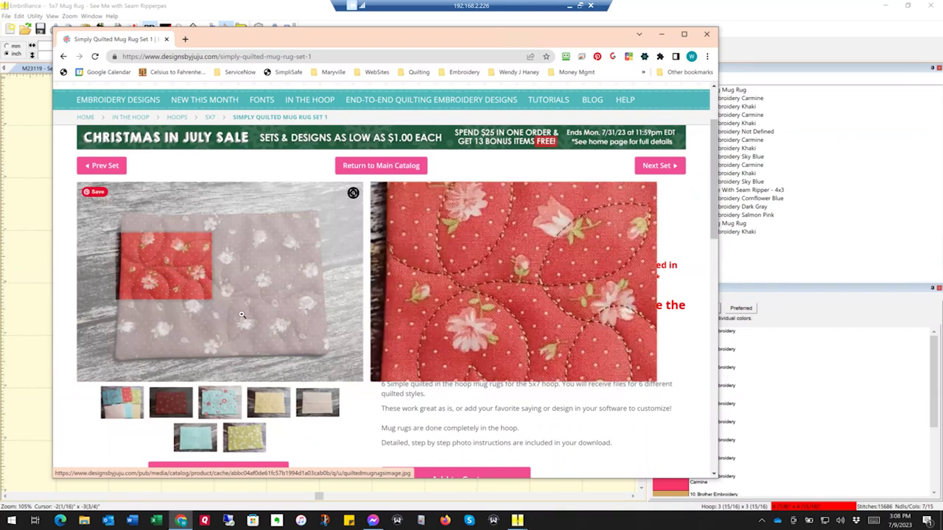
left_click(234, 413)
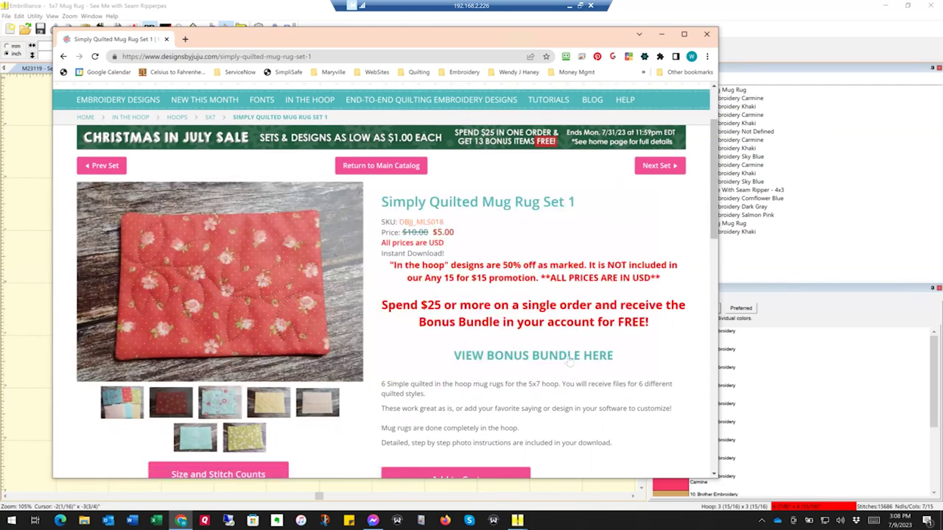
mouse_move(353, 193)
left_click(661, 34)
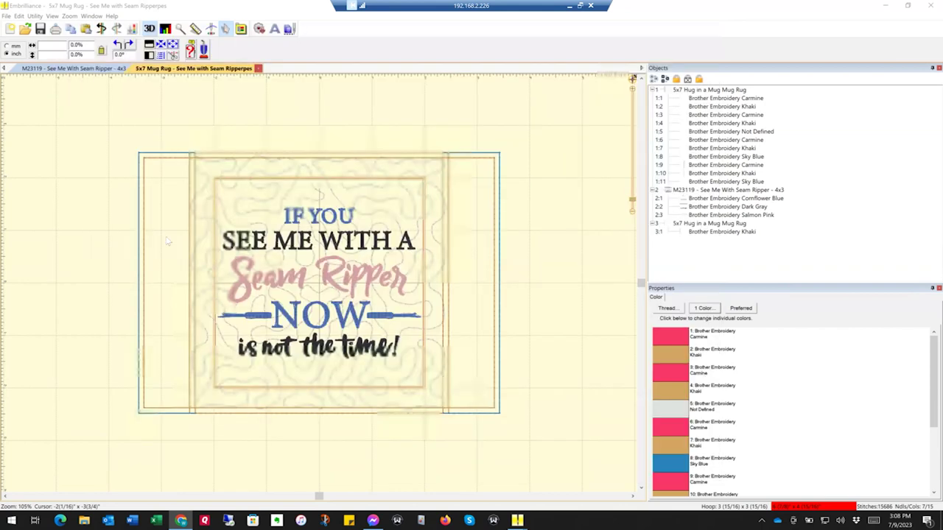